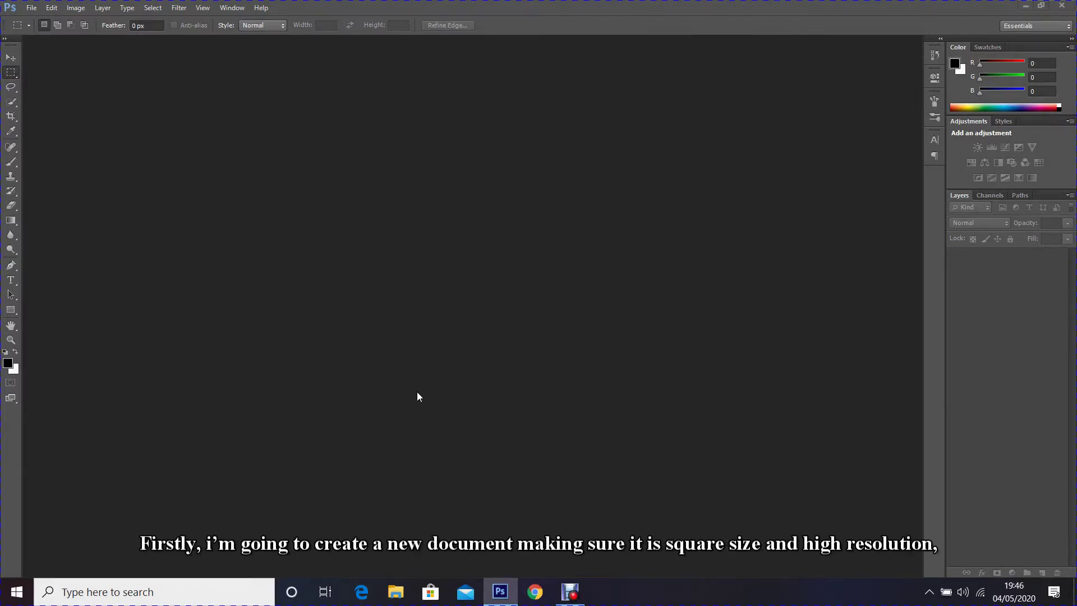
- Create a 1550 x 1550 pixel RGB document at 200 pixels/inch with white background contents, and add a new empty layer
{"action": "left_click", "coordinate": [32, 8]}
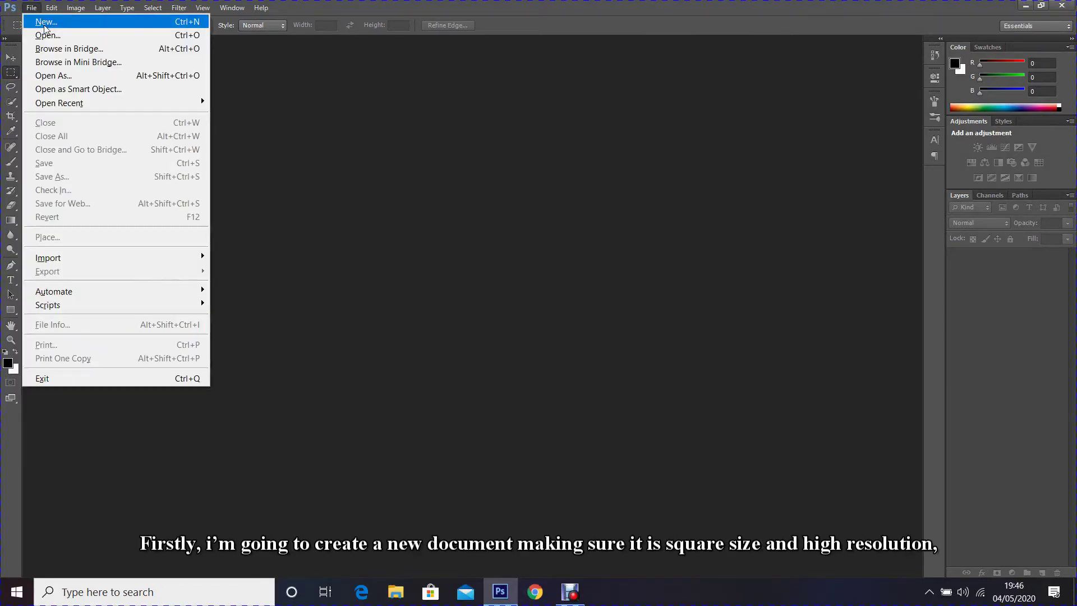
{"action": "left_click", "coordinate": [35, 20]}
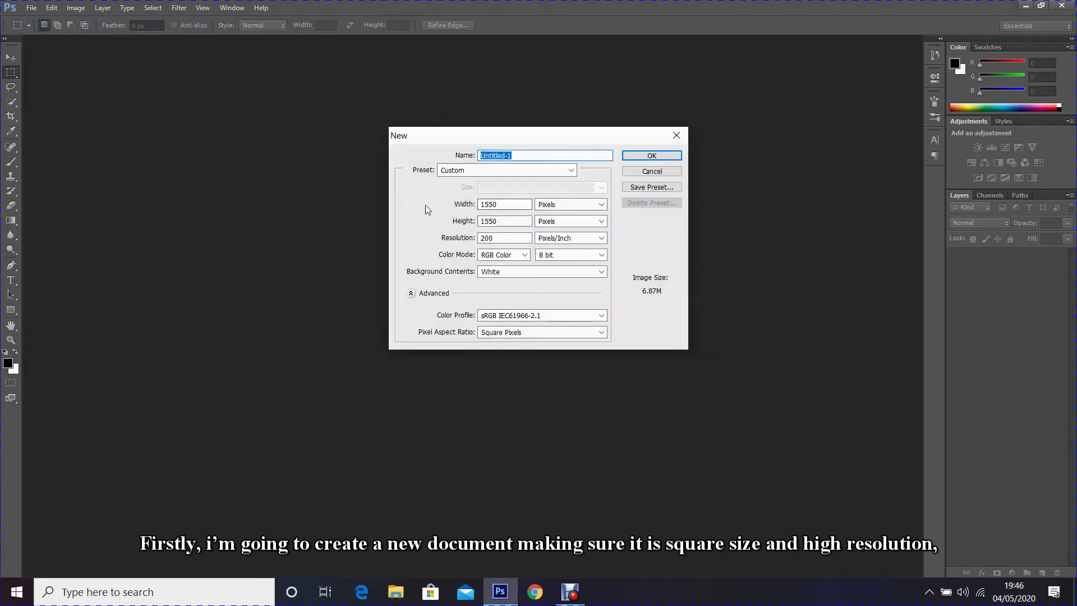
{"action": "left_click", "coordinate": [645, 155]}
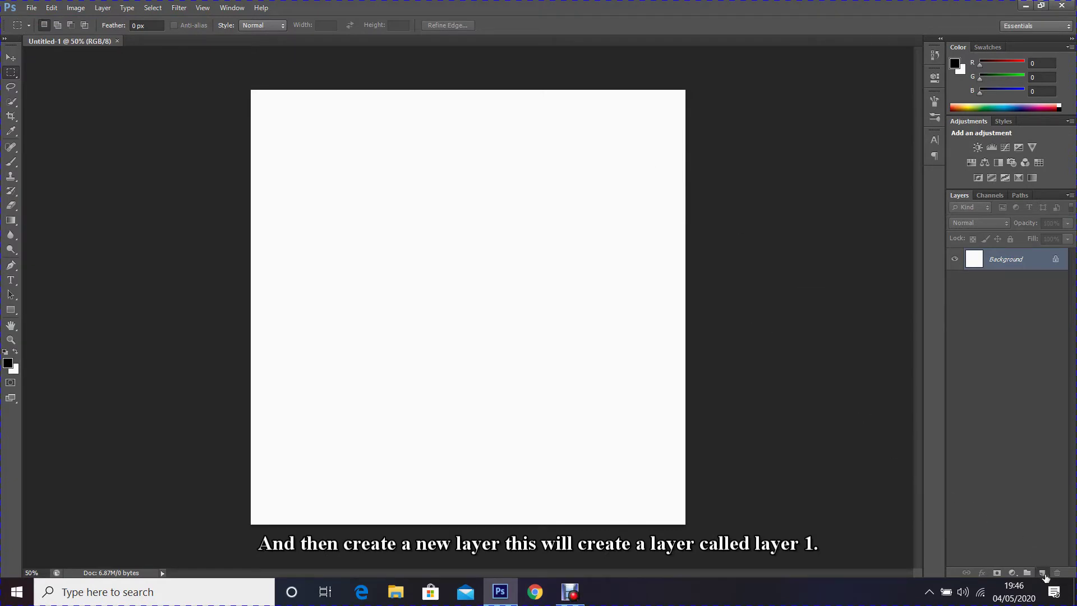
{"action": "left_click", "coordinate": [1043, 573]}
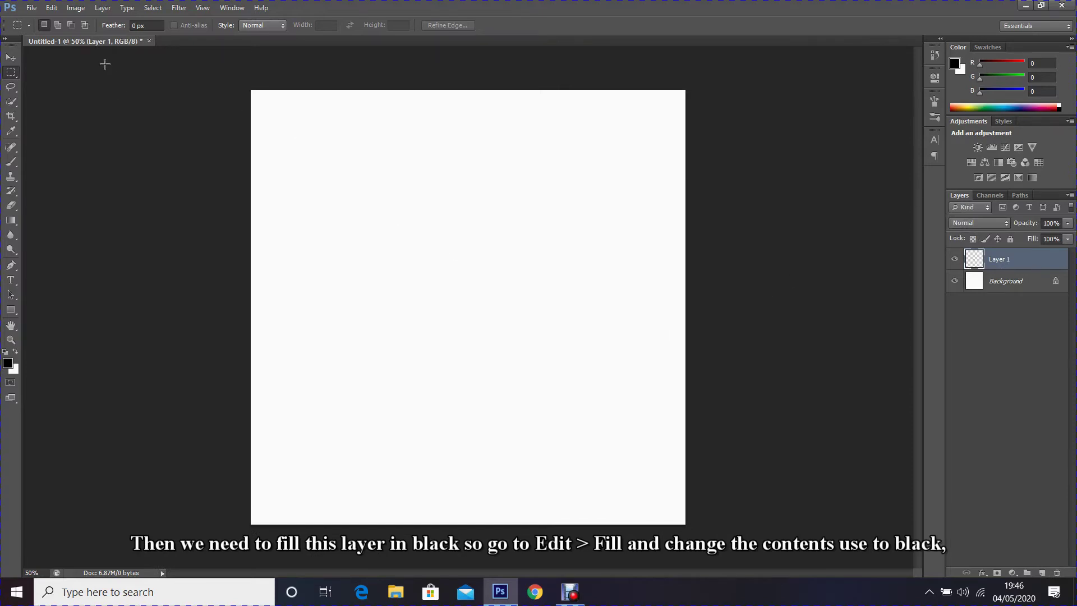
- Fill the new layer above the background with black
{"action": "left_click", "coordinate": [51, 8]}
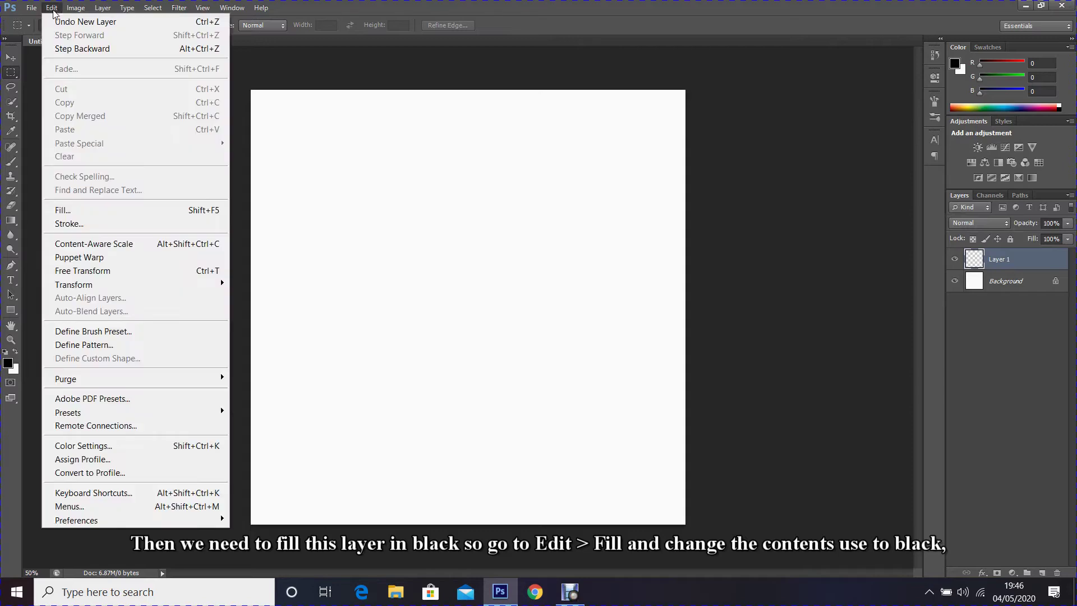
{"action": "left_click", "coordinate": [95, 217]}
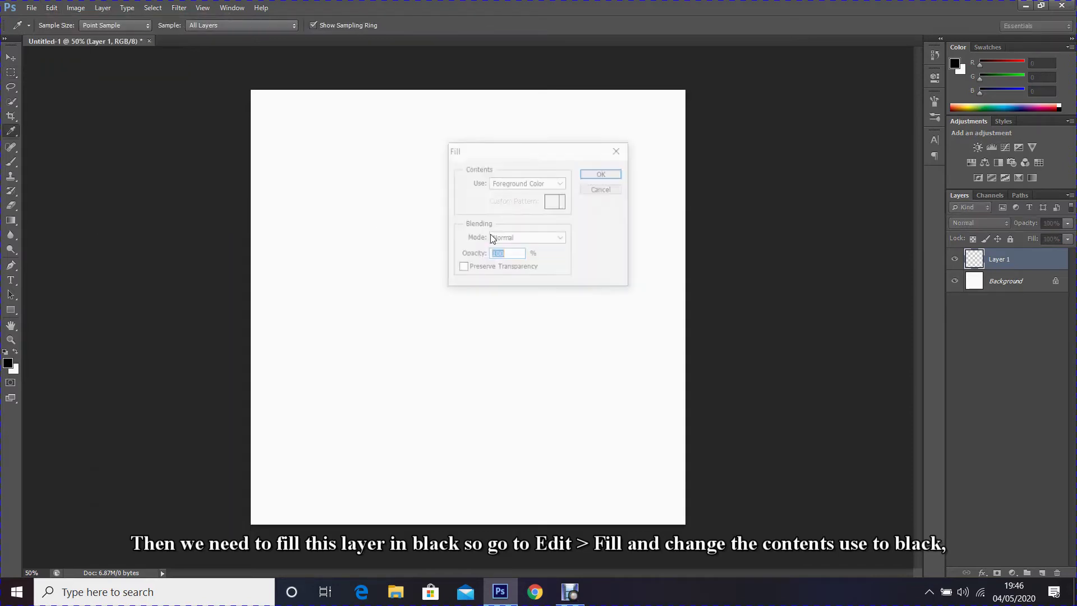
{"action": "left_click", "coordinate": [537, 189]}
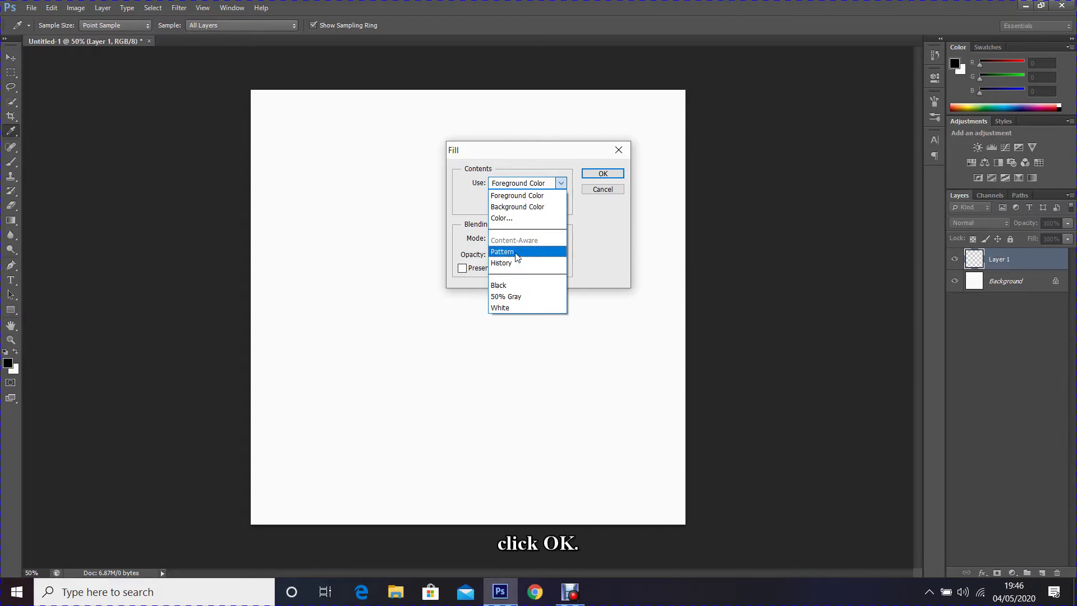
{"action": "left_click", "coordinate": [522, 275]}
{"action": "left_click", "coordinate": [602, 174]}
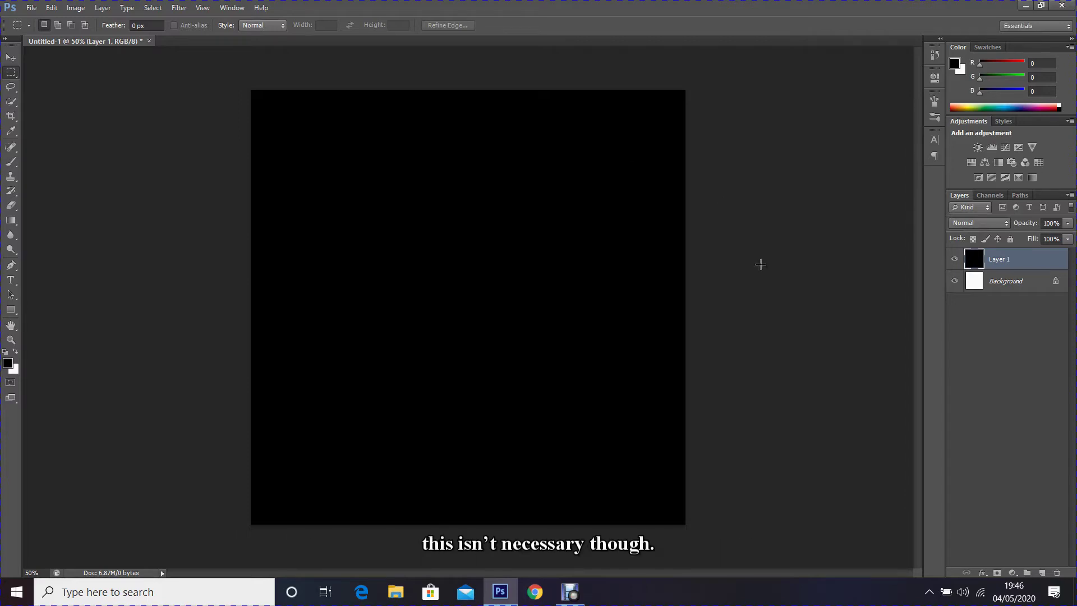
- Add a Gradient Overlay effect to Layer 1 and change the gradient's white end colour stop to black
{"action": "left_click", "coordinate": [982, 573]}
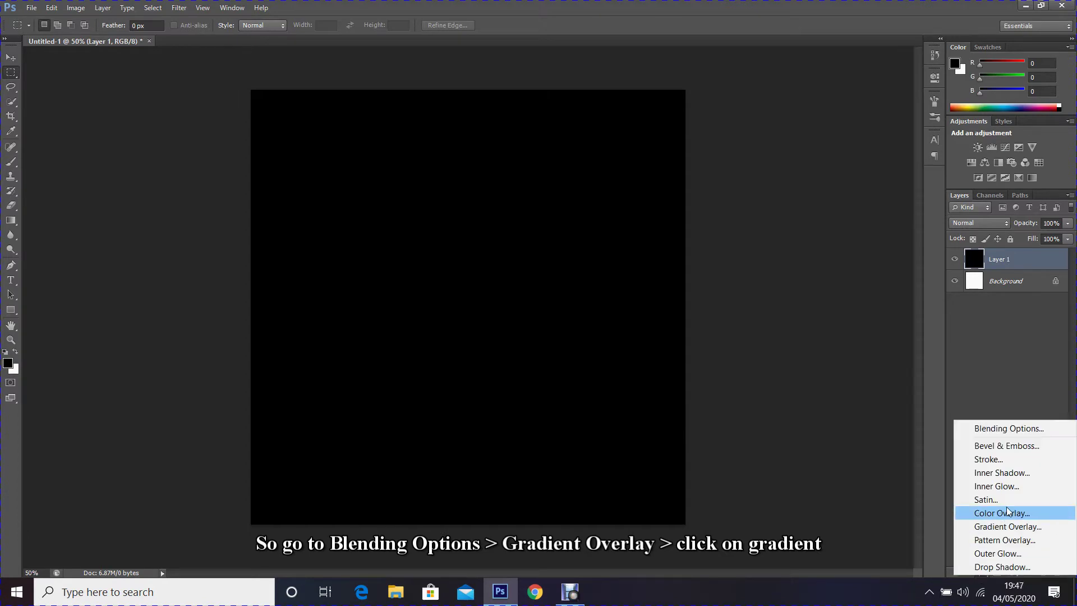
{"action": "left_click", "coordinate": [1014, 528]}
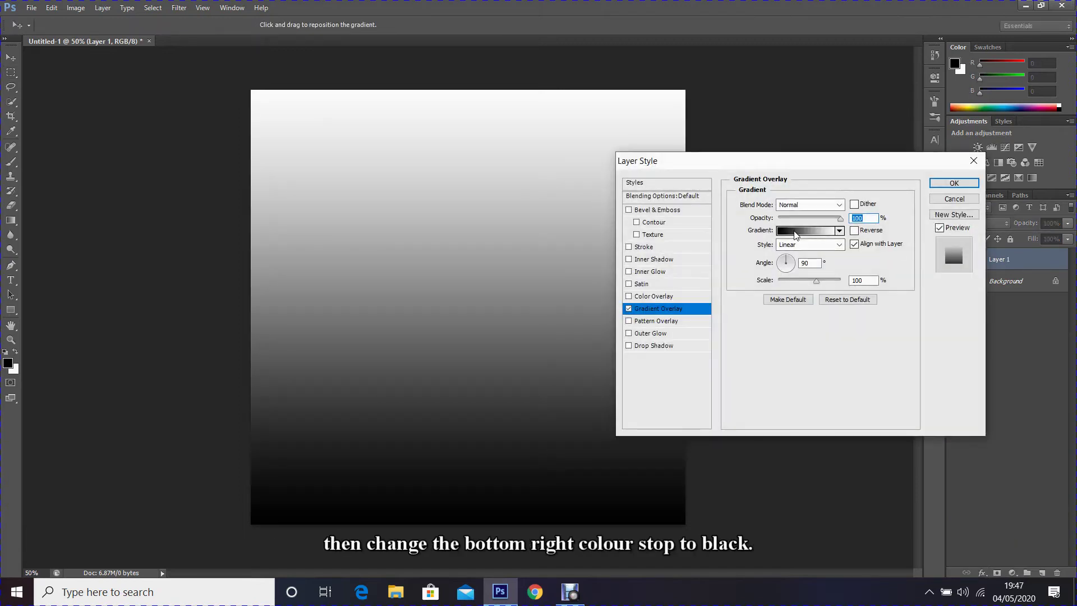
{"action": "left_click", "coordinate": [794, 230]}
{"action": "left_click", "coordinate": [825, 303]}
{"action": "left_click", "coordinate": [662, 351]}
{"action": "left_click_drag", "start_coordinate": [772, 245], "coordinate": [749, 283]}
{"action": "left_click", "coordinate": [929, 125]}
- Add a colour stop at location 50% of the gradient, colour it dark grey 585757, and accept the gradient
{"action": "left_click", "coordinate": [719, 301]}
{"action": "left_click", "coordinate": [718, 303]}
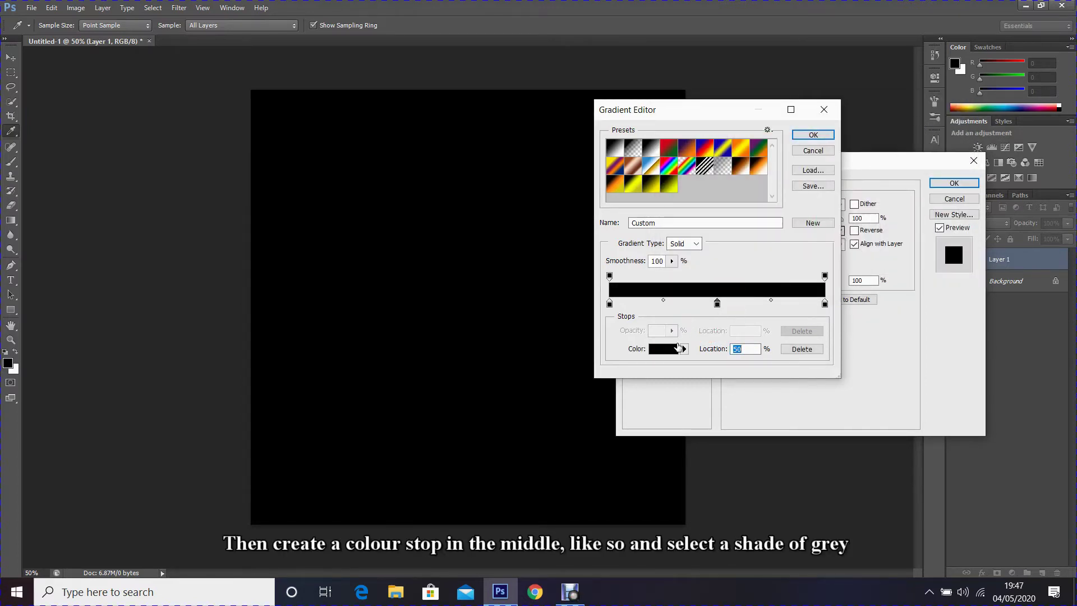
{"action": "left_click", "coordinate": [663, 349]}
{"action": "left_click", "coordinate": [666, 203]}
{"action": "left_click_drag", "start_coordinate": [666, 204], "coordinate": [665, 224]}
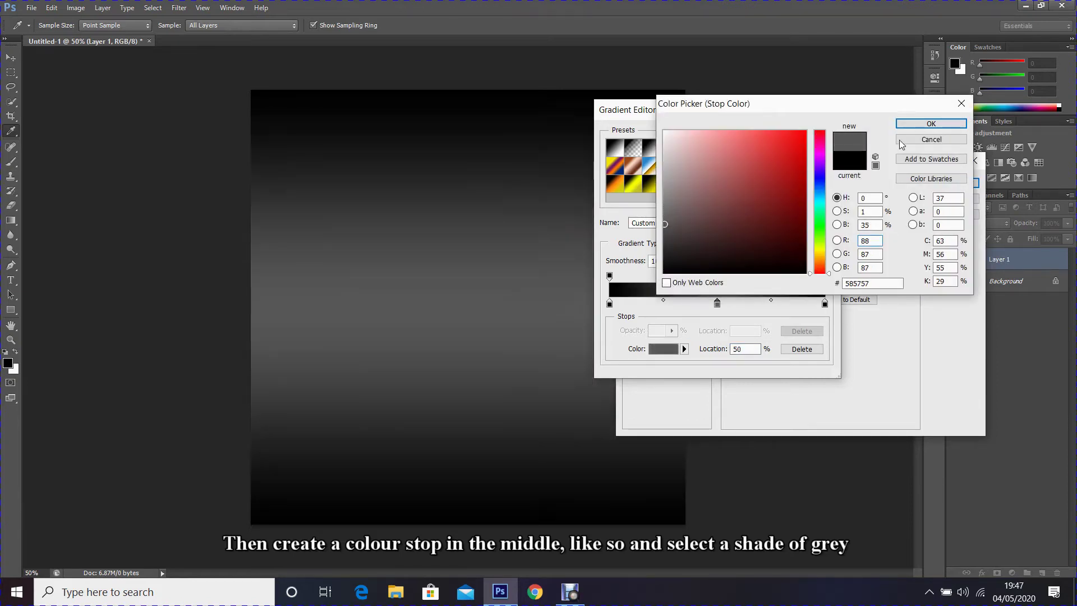
{"action": "left_click", "coordinate": [932, 124]}
{"action": "left_click", "coordinate": [831, 136]}
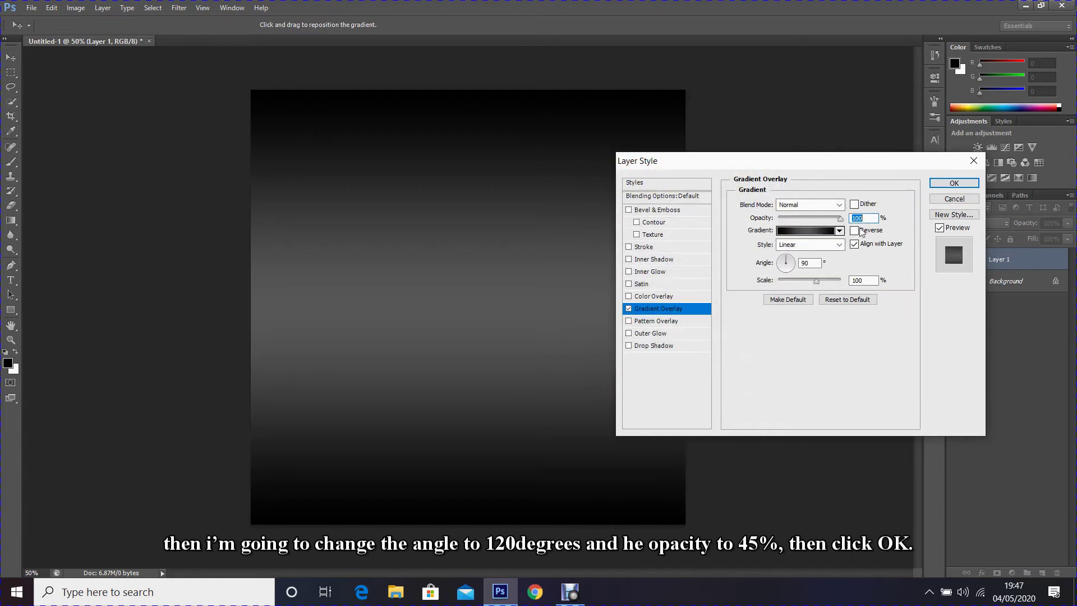
- Set the gradient overlay's angle to 120° and its opacity to 45%, and apply the layer style
{"action": "left_click_drag", "start_coordinate": [809, 262], "coordinate": [785, 259]}
{"action": "type", "text": "1"}
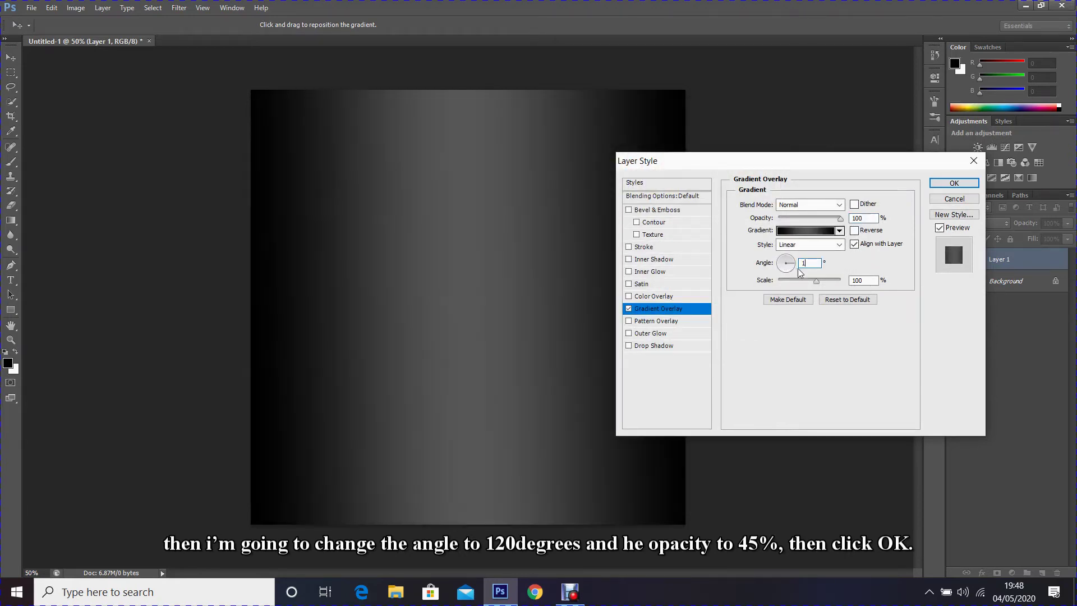
{"action": "type", "text": "20"}
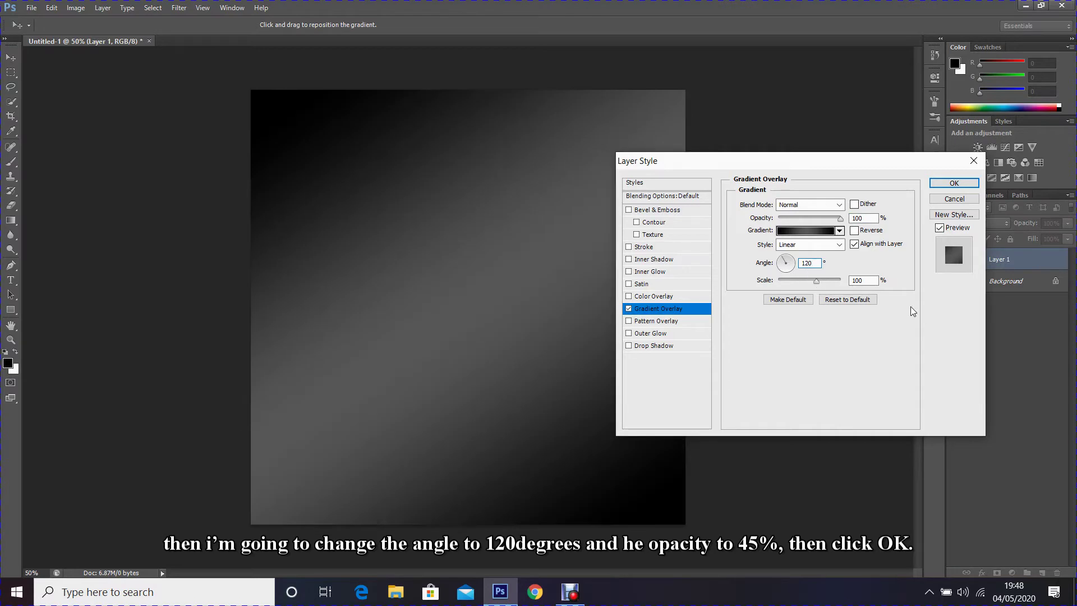
{"action": "double_click", "coordinate": [859, 219]}
{"action": "type", "text": "45"}
{"action": "left_click", "coordinate": [953, 183]}
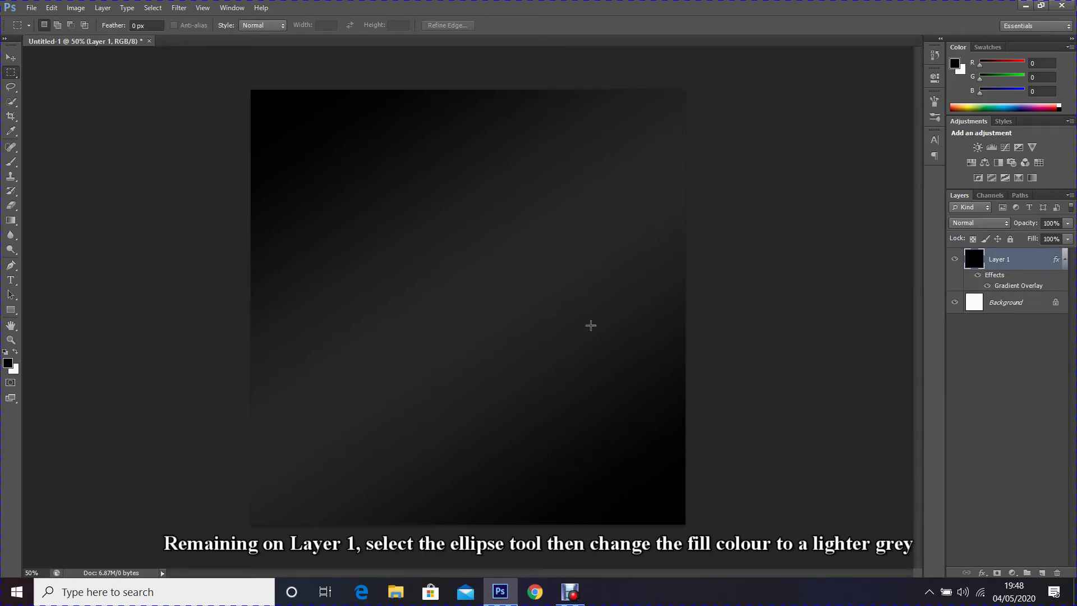
- Choose the Ellipse Tool and set its shape fill to a solid light grey
{"action": "left_click", "coordinate": [11, 311]}
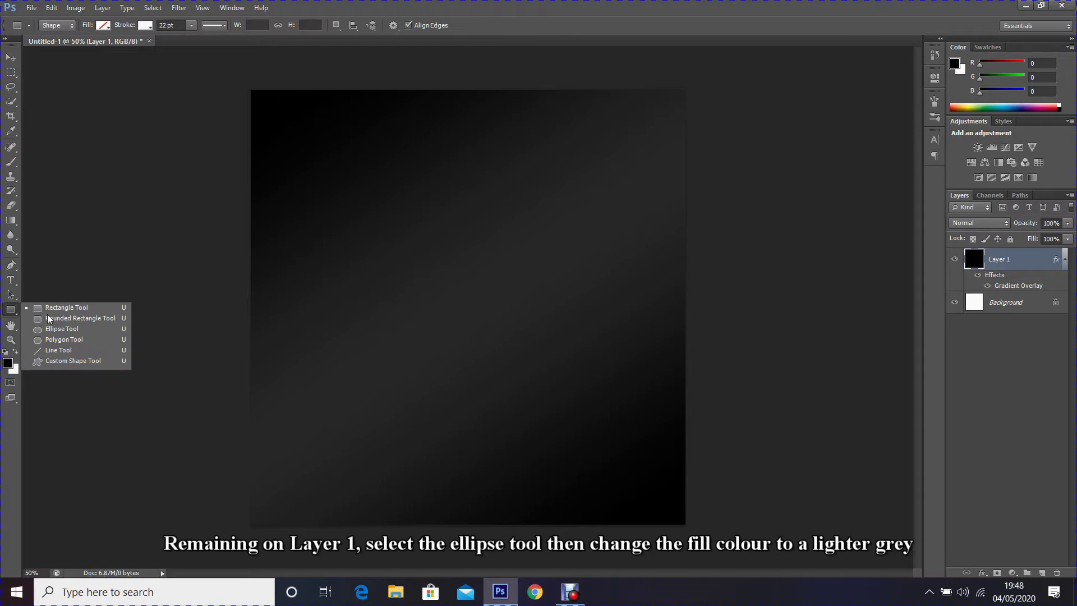
{"action": "left_click", "coordinate": [62, 331]}
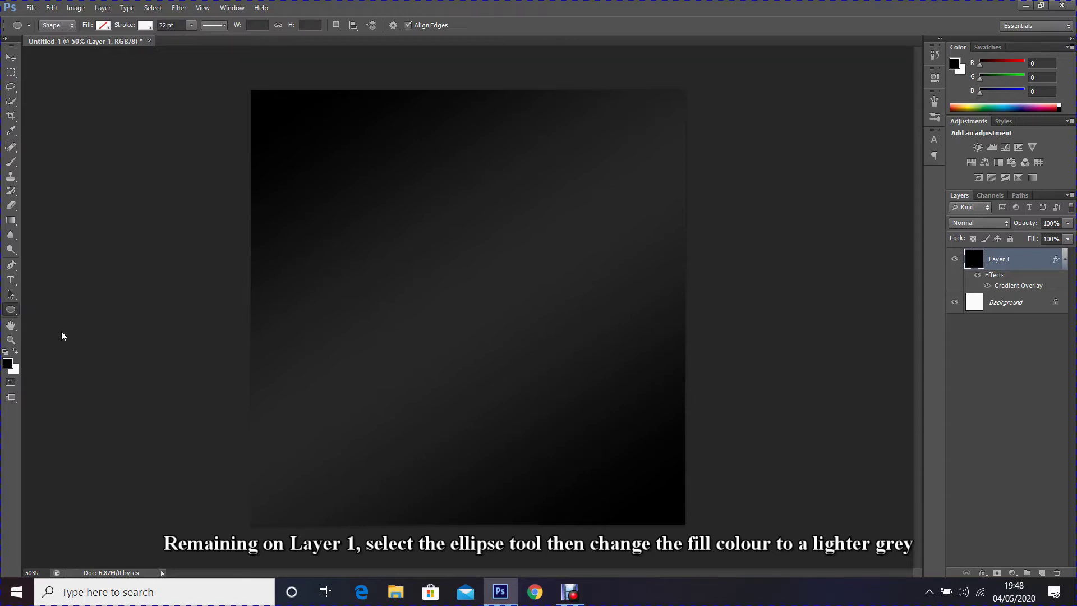
{"action": "left_click", "coordinate": [104, 26]}
{"action": "left_click", "coordinate": [158, 47]}
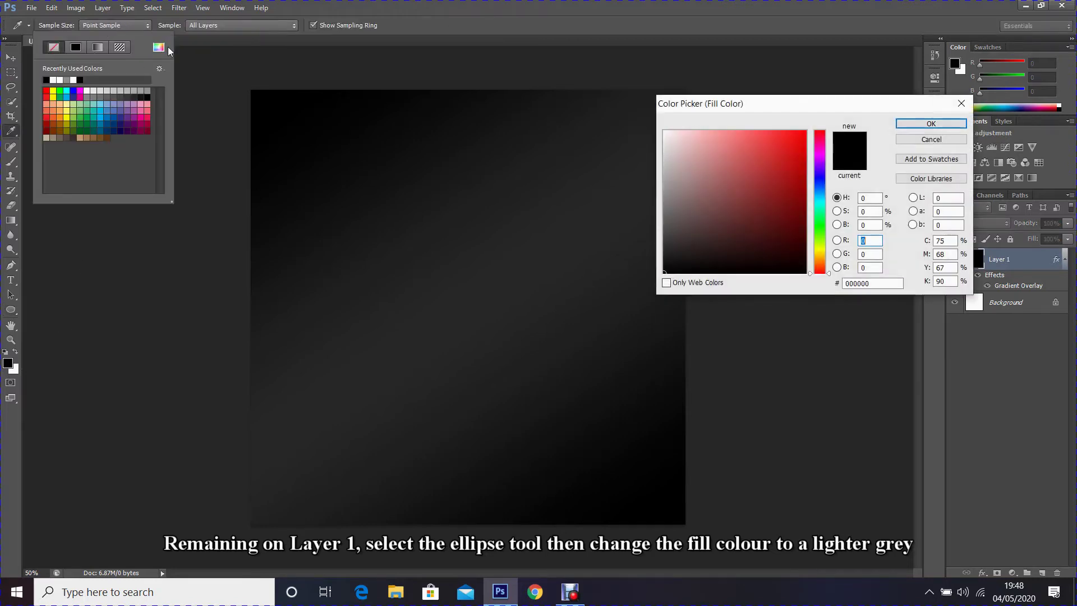
{"action": "left_click", "coordinate": [1025, 147]}
{"action": "left_click_drag", "start_coordinate": [664, 200], "coordinate": [665, 186]}
{"action": "left_click", "coordinate": [931, 124]}
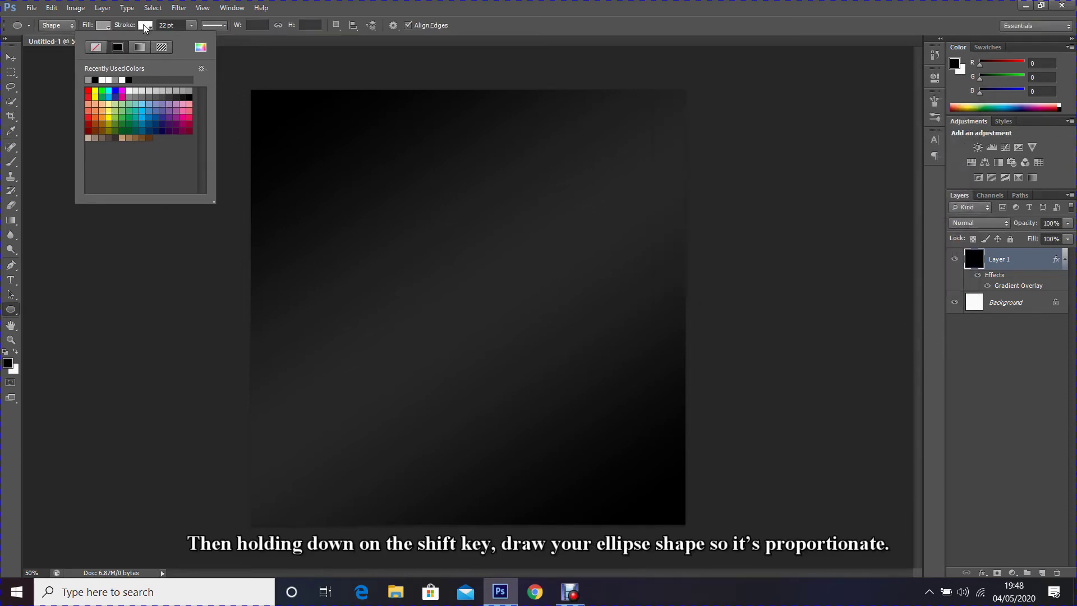
- Set the ellipse stroke to none and draw a perfect circle about 788 px in diameter near the middle of the canvas
{"action": "left_click", "coordinate": [97, 48]}
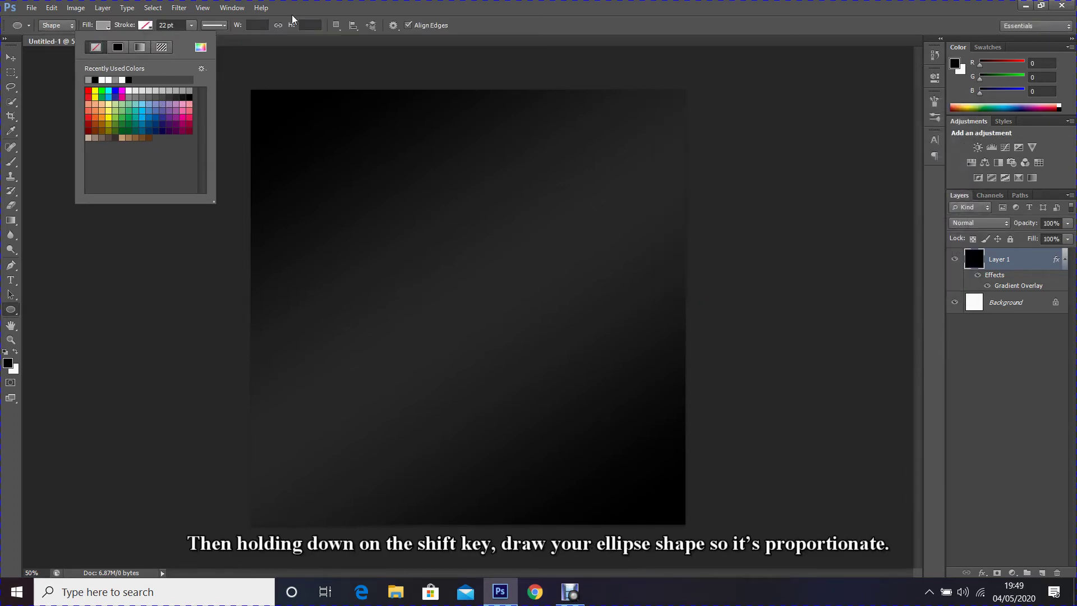
{"action": "left_click", "coordinate": [521, 13]}
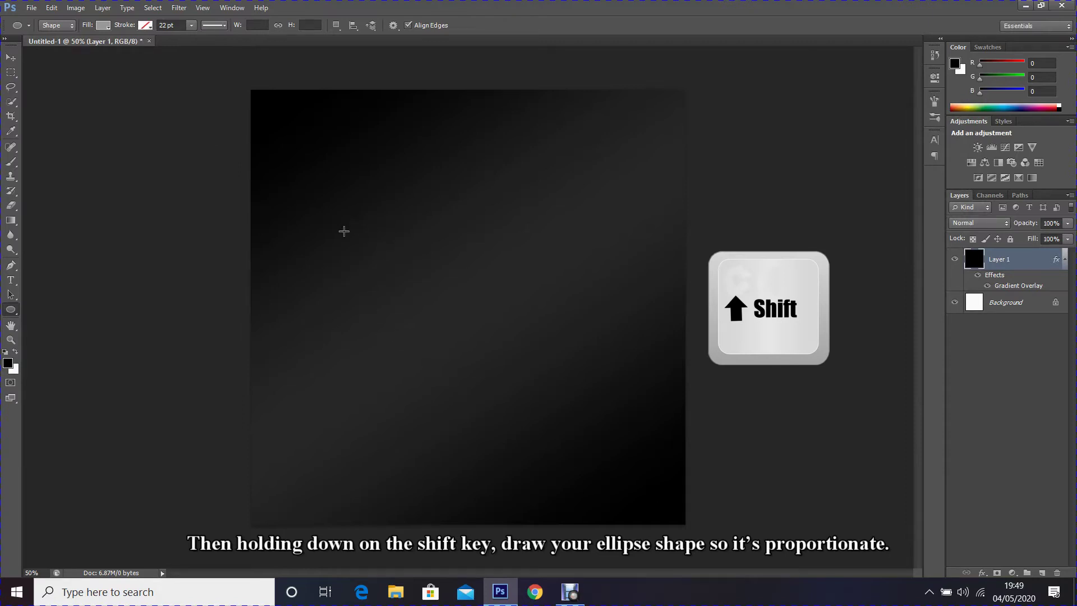
{"action": "left_click_drag", "start_coordinate": [336, 210], "coordinate": [625, 430]}
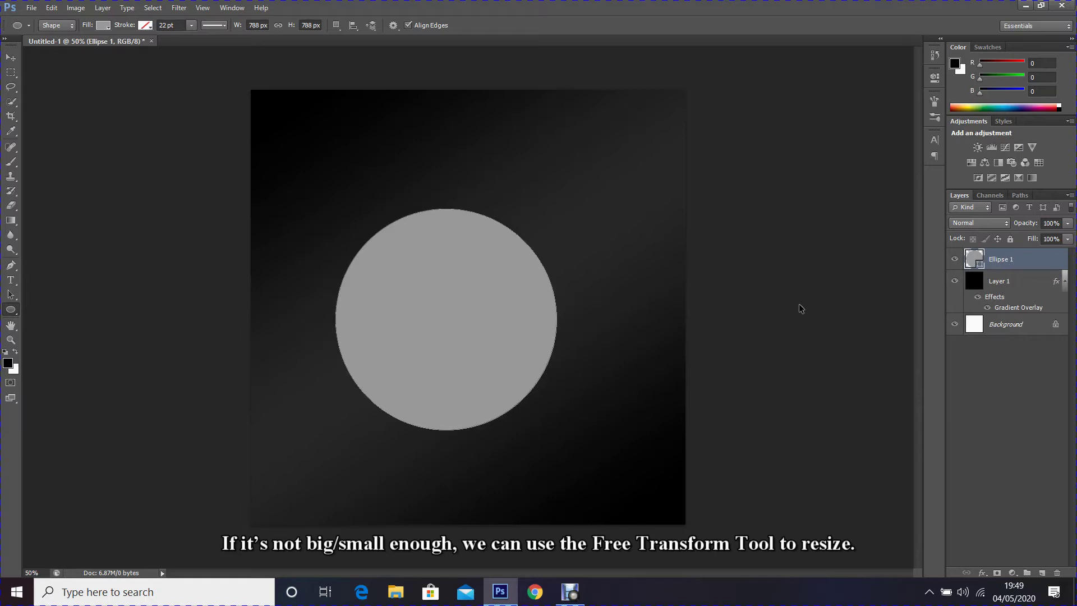
- Scale the grey circle proportionally about its centre to about 122% with Free Transform Path
{"action": "left_click", "coordinate": [51, 8]}
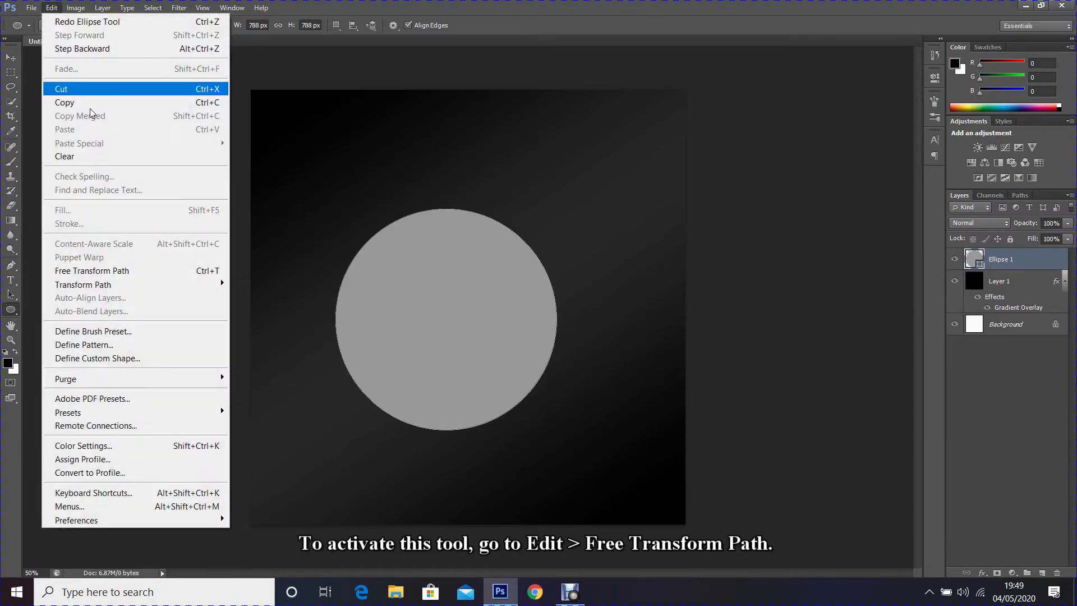
{"action": "left_click", "coordinate": [157, 271]}
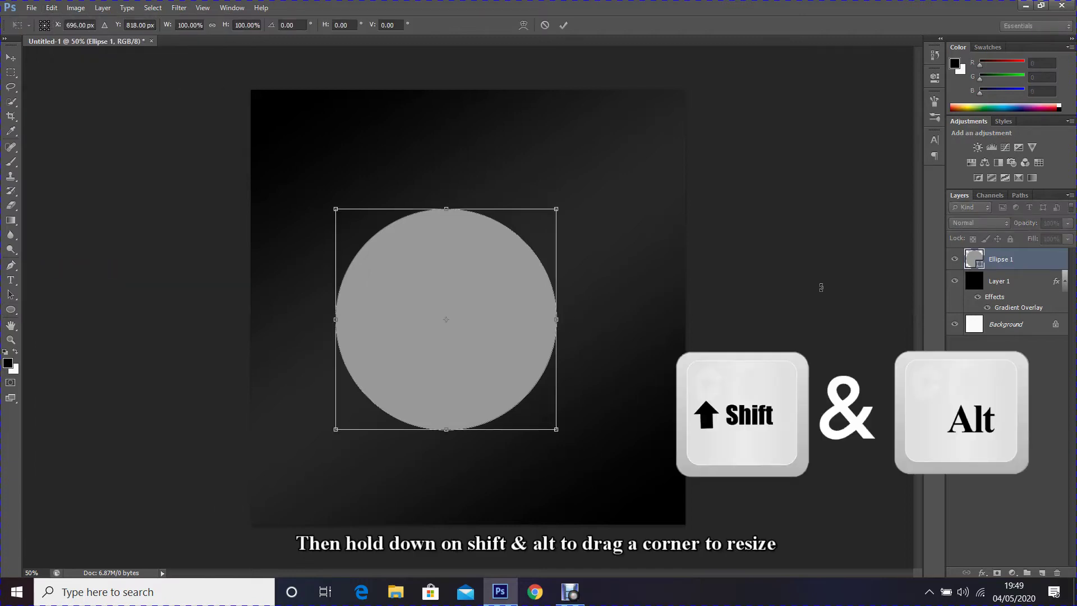
{"action": "left_click_drag", "start_coordinate": [335, 208], "coordinate": [311, 184]}
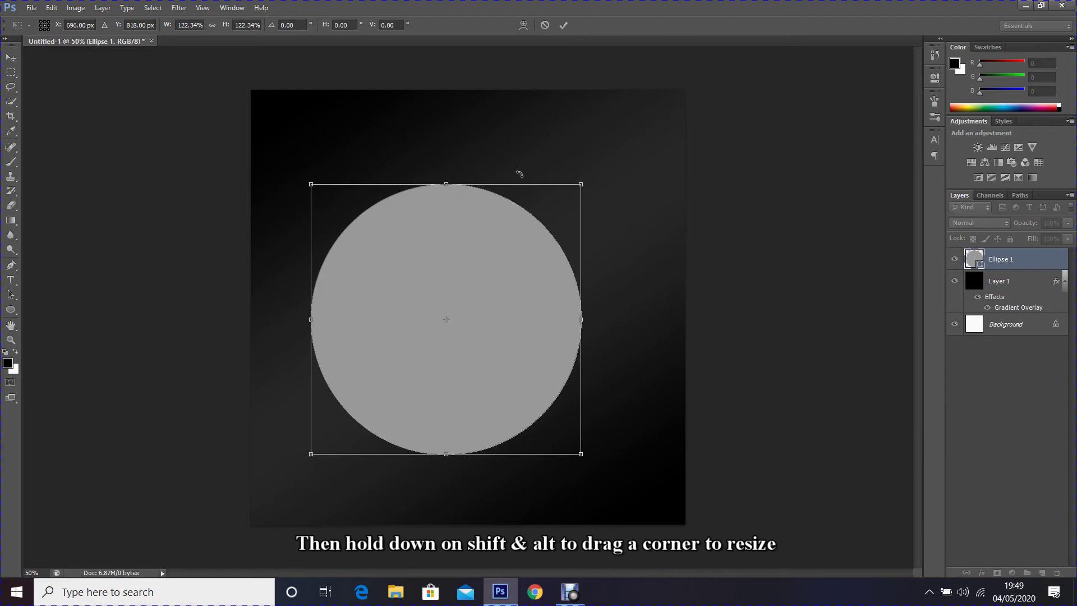
{"action": "left_click", "coordinate": [564, 25]}
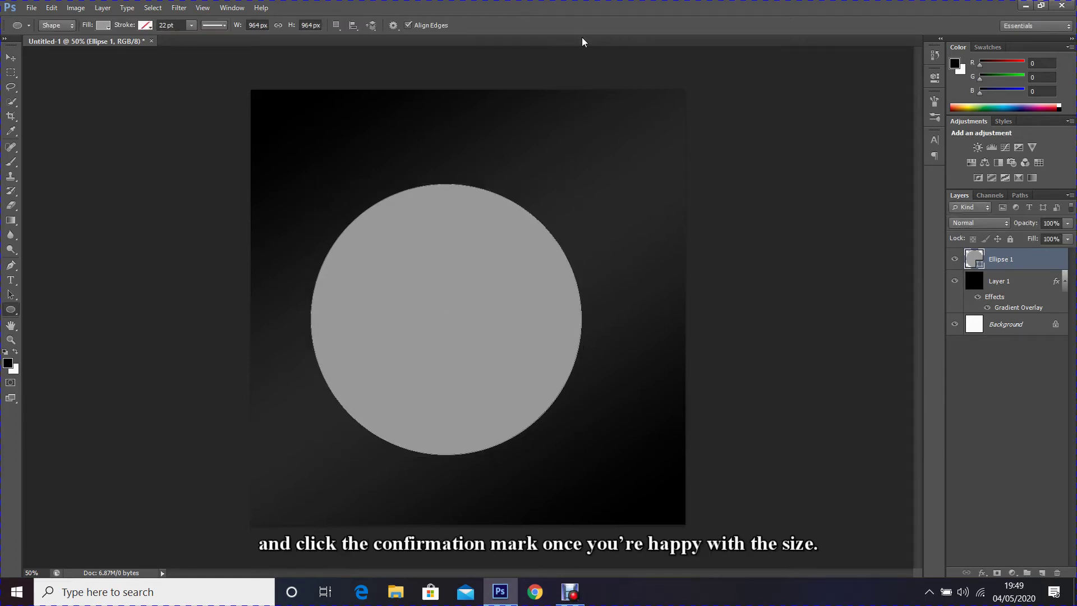
- Rename the circle's layer as Outside
{"action": "double_click", "coordinate": [1001, 260]}
{"action": "type", "text": "Out"}
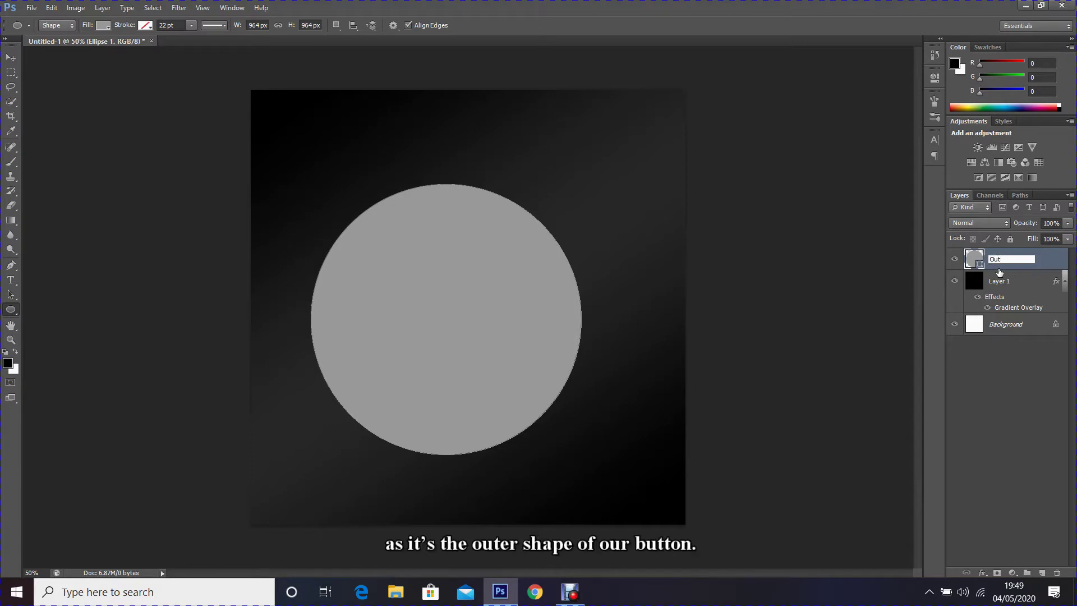
{"action": "type", "text": "side"}
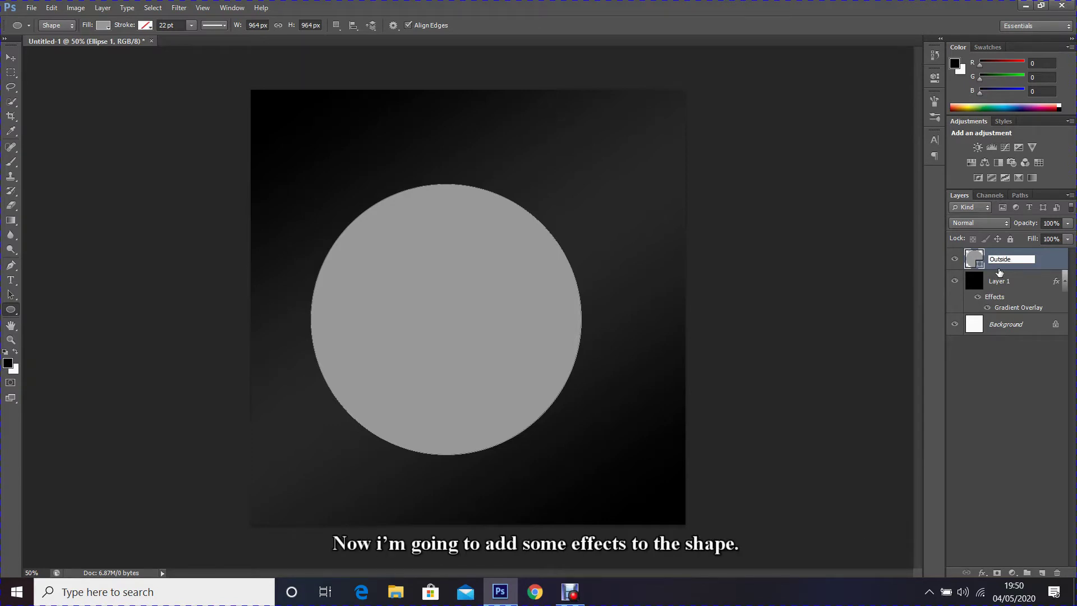
{"action": "key", "text": "Return"}
- Apply a Gradient Overlay effect to the Outside layer with the default black-to-white linear gradient at 90° and 100% opacity
{"action": "left_click", "coordinate": [981, 573]}
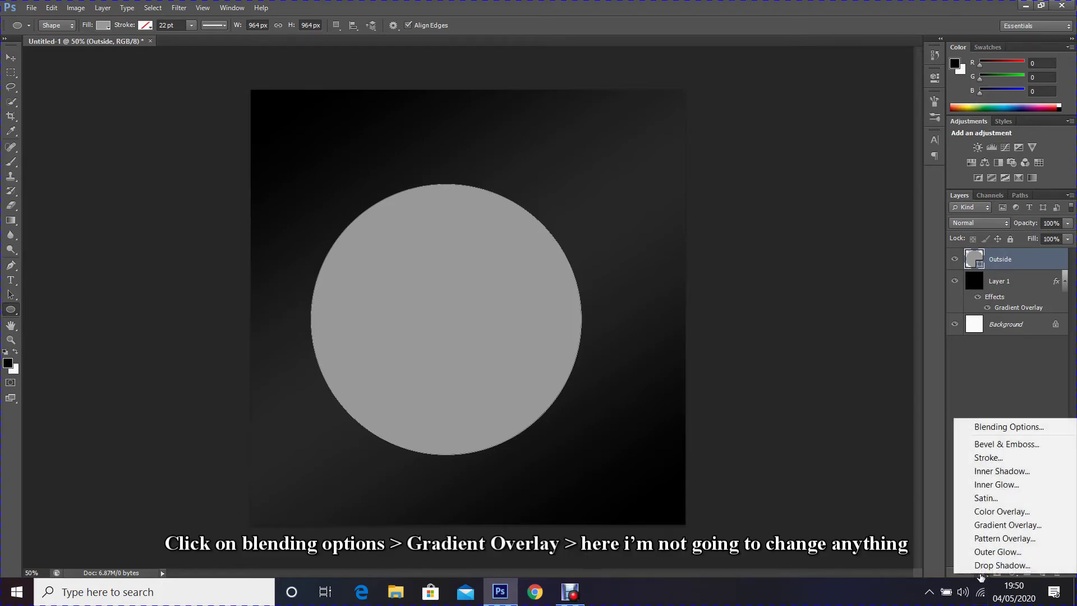
{"action": "left_click", "coordinate": [1039, 428]}
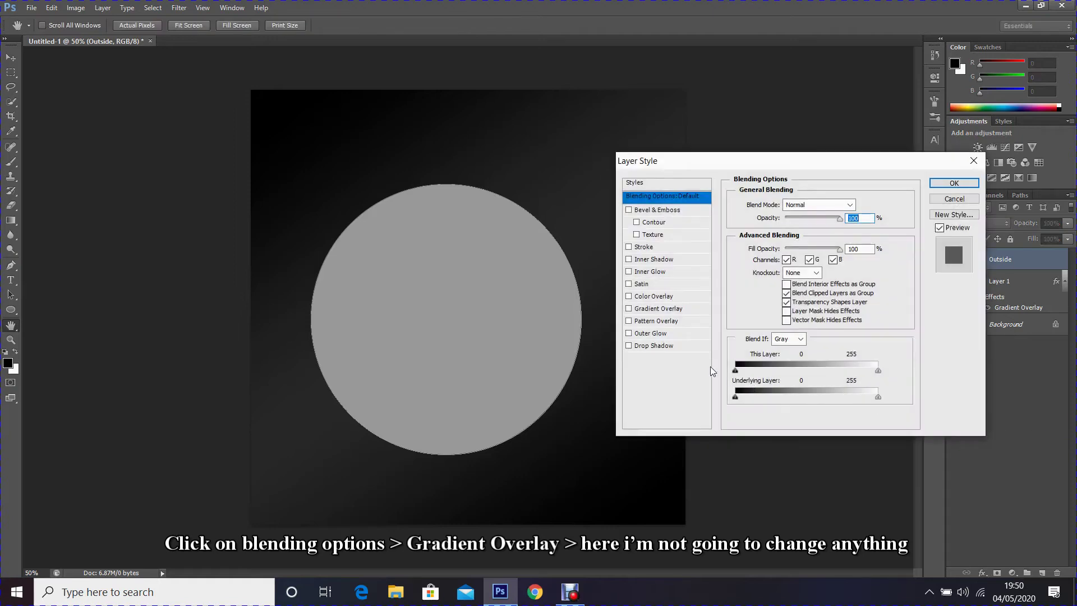
{"action": "left_click", "coordinate": [678, 309]}
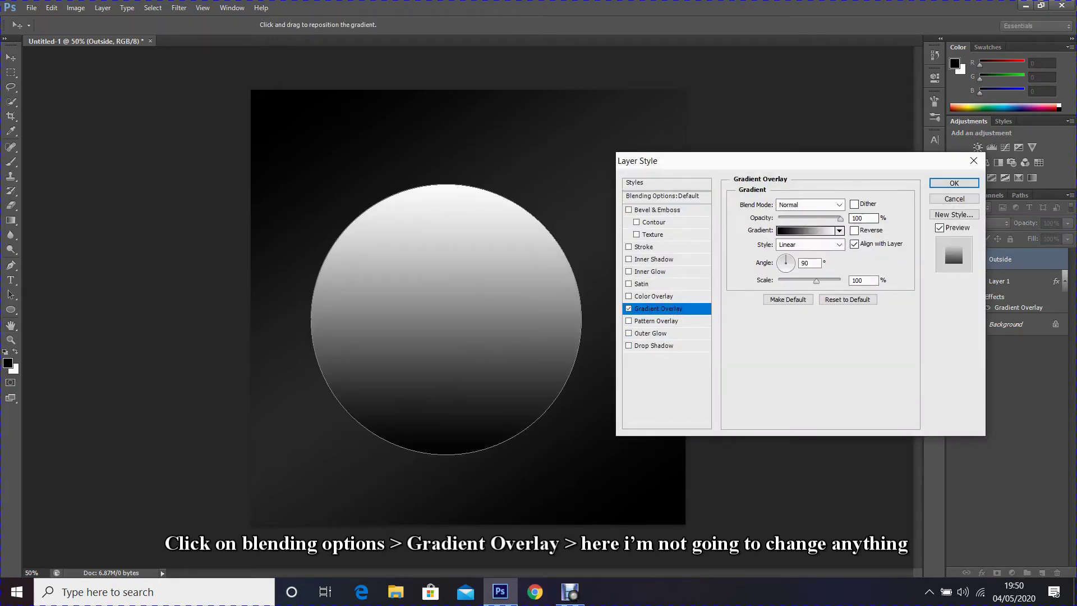
{"action": "left_click", "coordinate": [958, 184]}
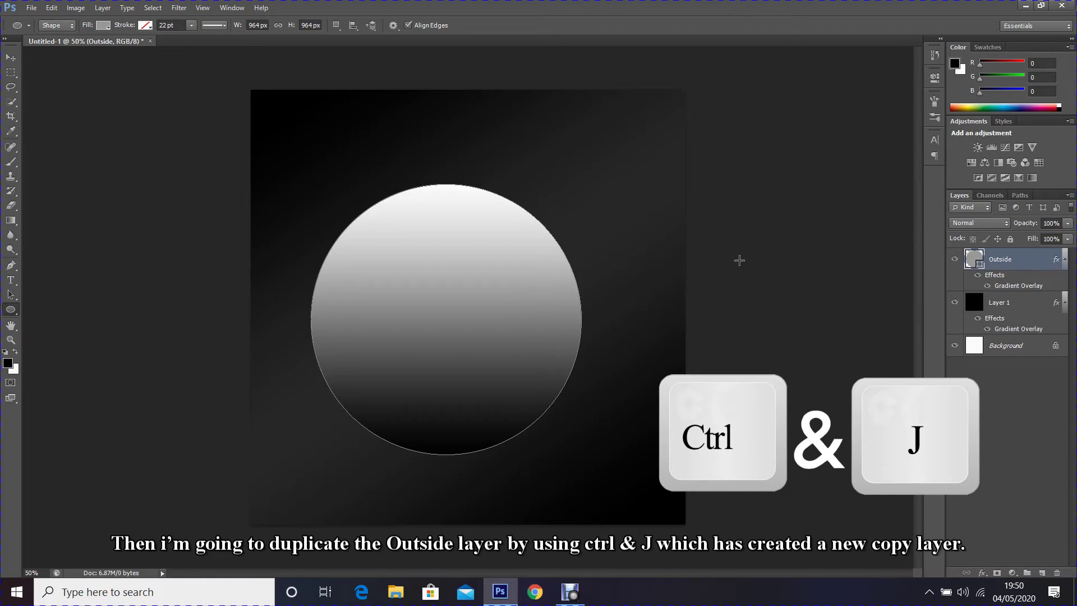
- Duplicate the Outside layer and rename the copy as Inside Ring
{"action": "key", "text": "ctrl+j"}
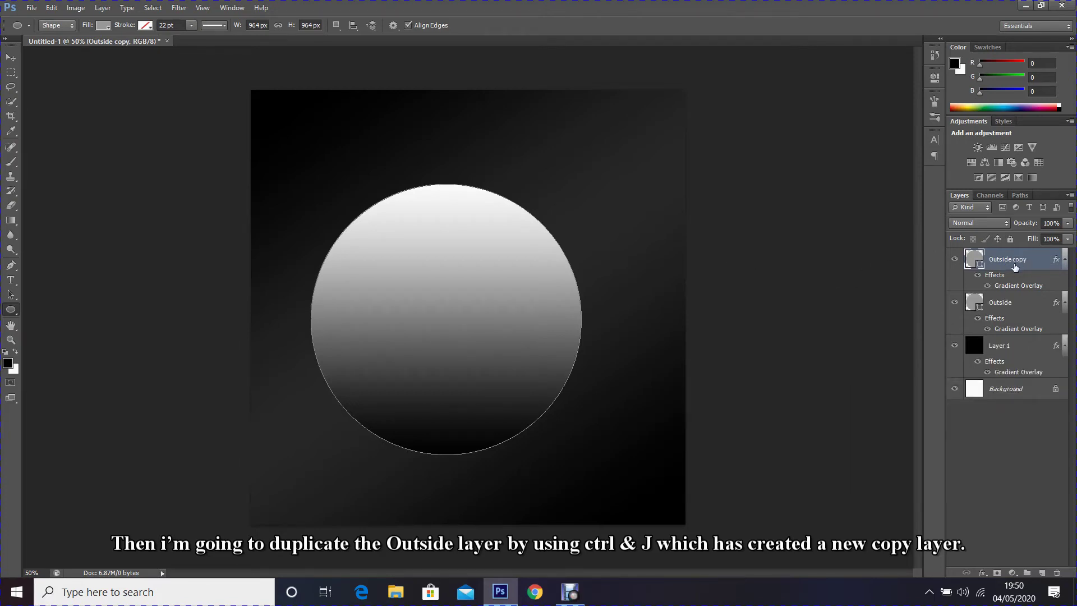
{"action": "double_click", "coordinate": [1003, 262]}
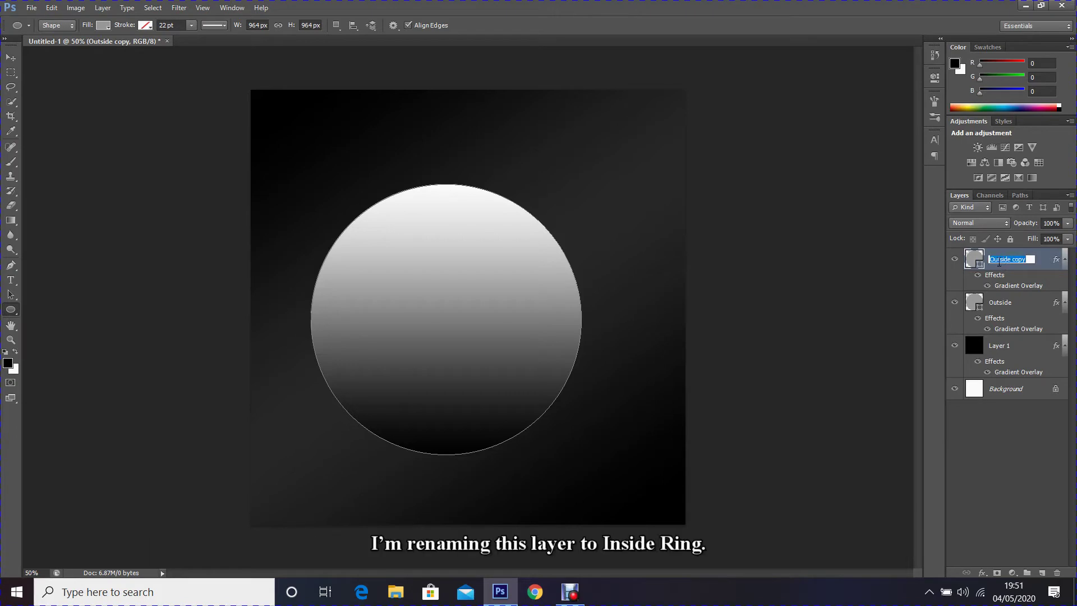
{"action": "type", "text": "Inside Ring"}
{"action": "key", "text": "Return"}
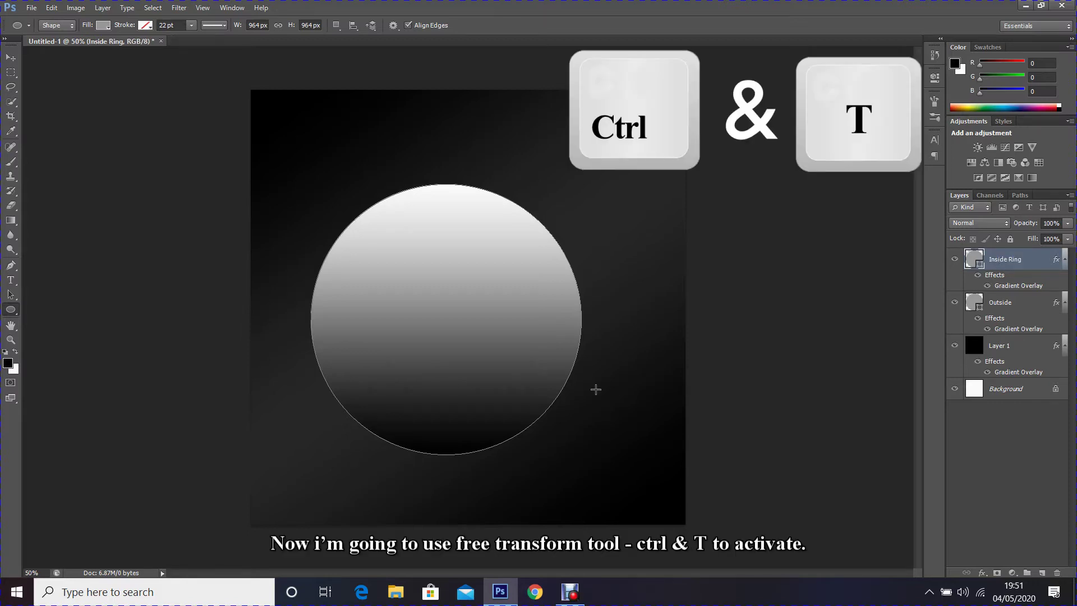
- Scale the Inside Ring circle to 95% with Free Transform, keeping width and height linked
{"action": "key", "text": "ctrl+t"}
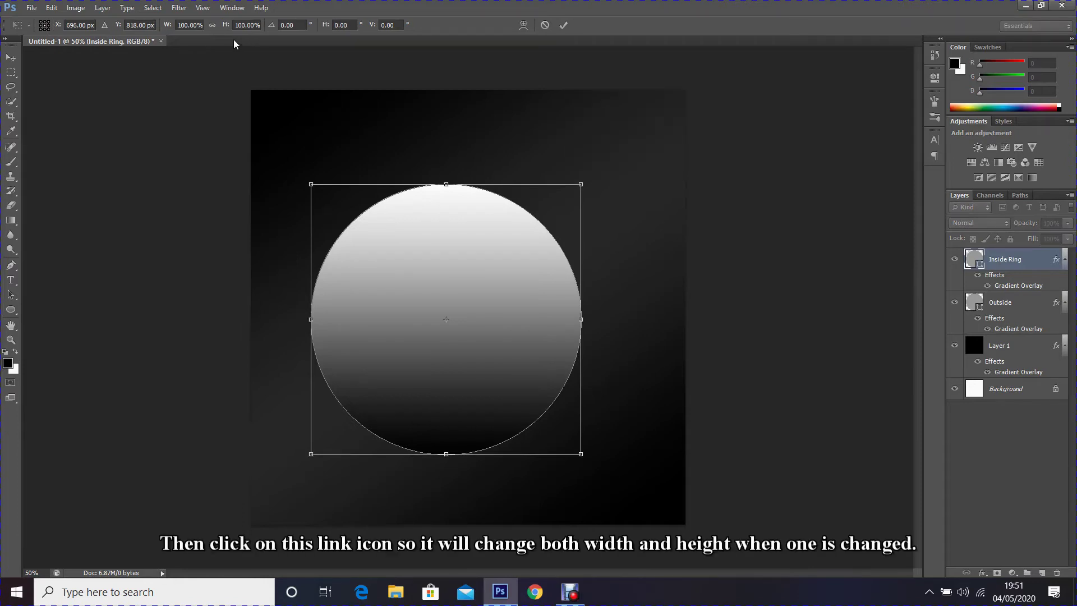
{"action": "left_click", "coordinate": [212, 27]}
{"action": "left_click", "coordinate": [180, 25]}
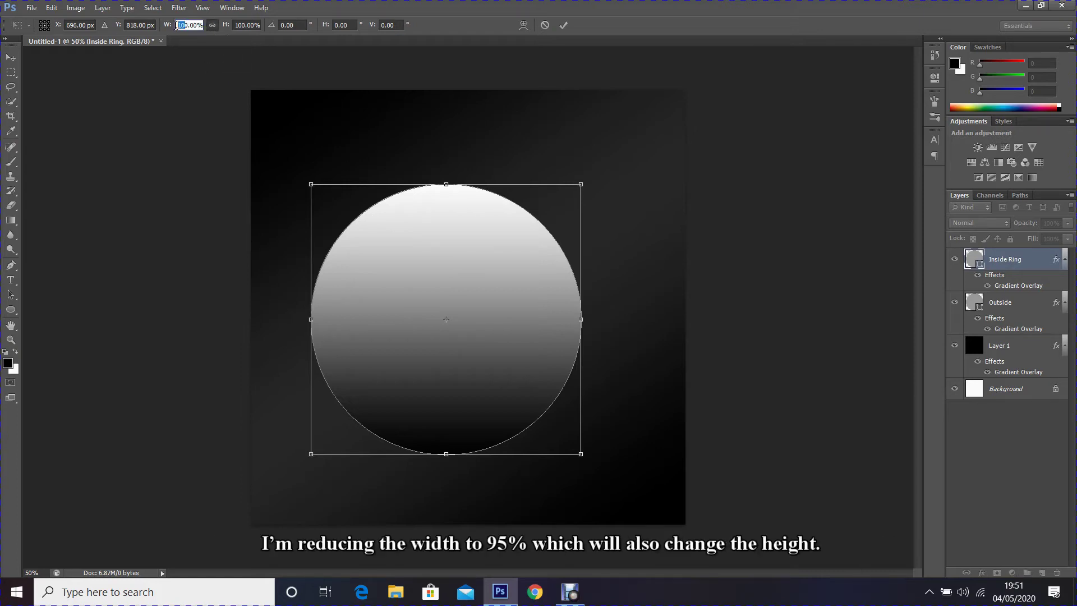
{"action": "type", "text": "95"}
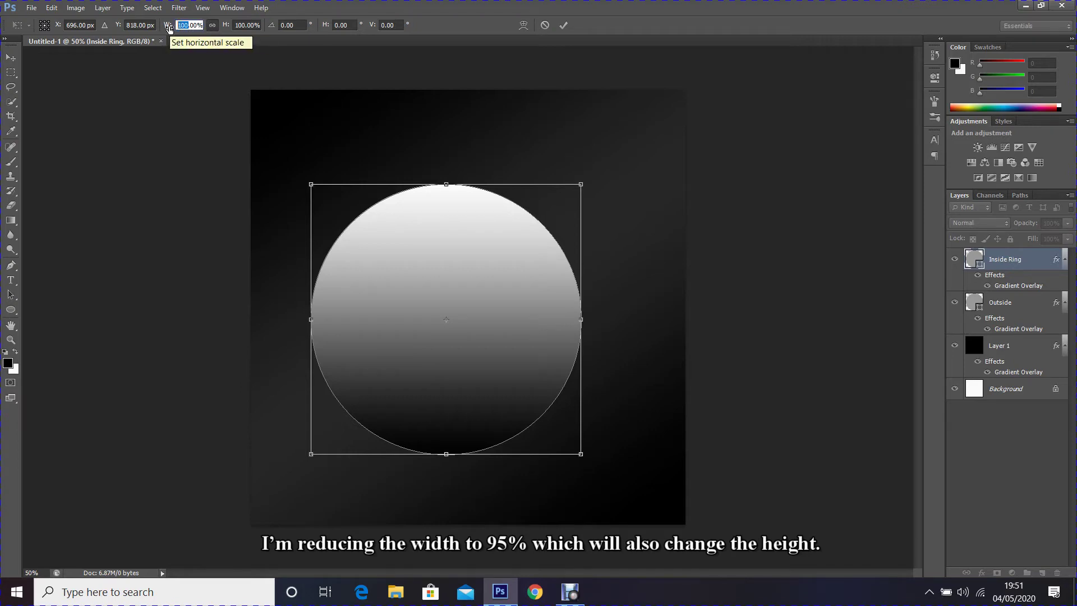
{"action": "key", "text": "Return"}
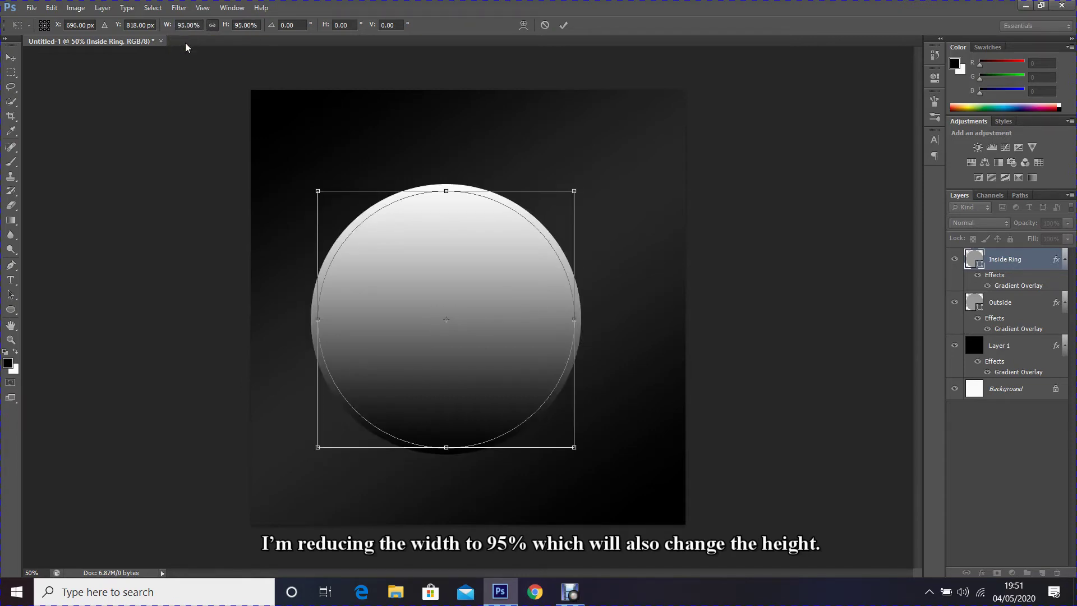
{"action": "left_click", "coordinate": [564, 27]}
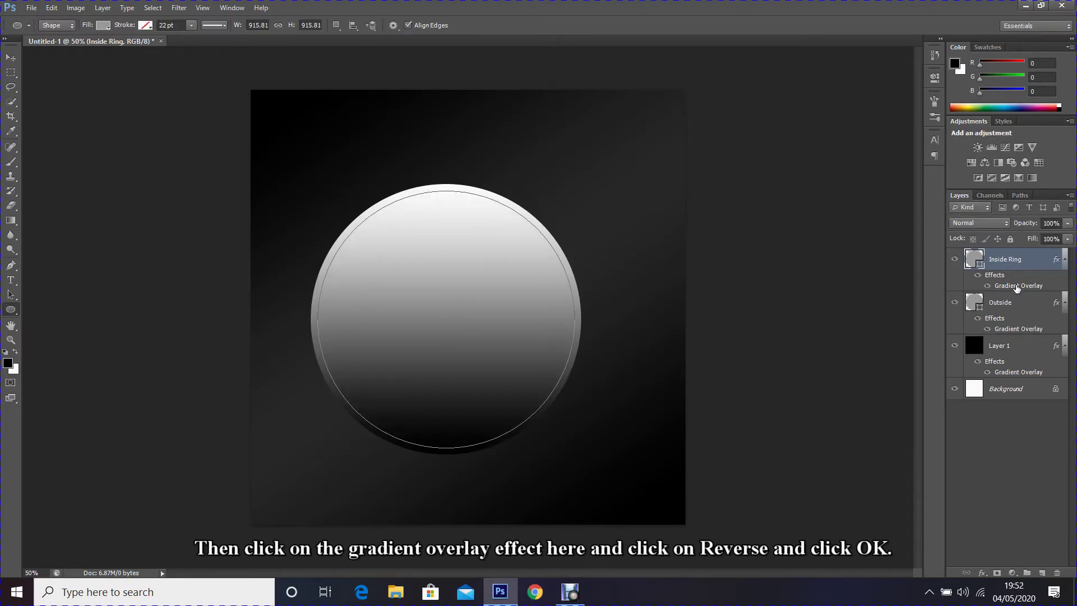
- Reverse the gradient in the Inside Ring layer's Gradient Overlay effect
{"action": "double_click", "coordinate": [1017, 286]}
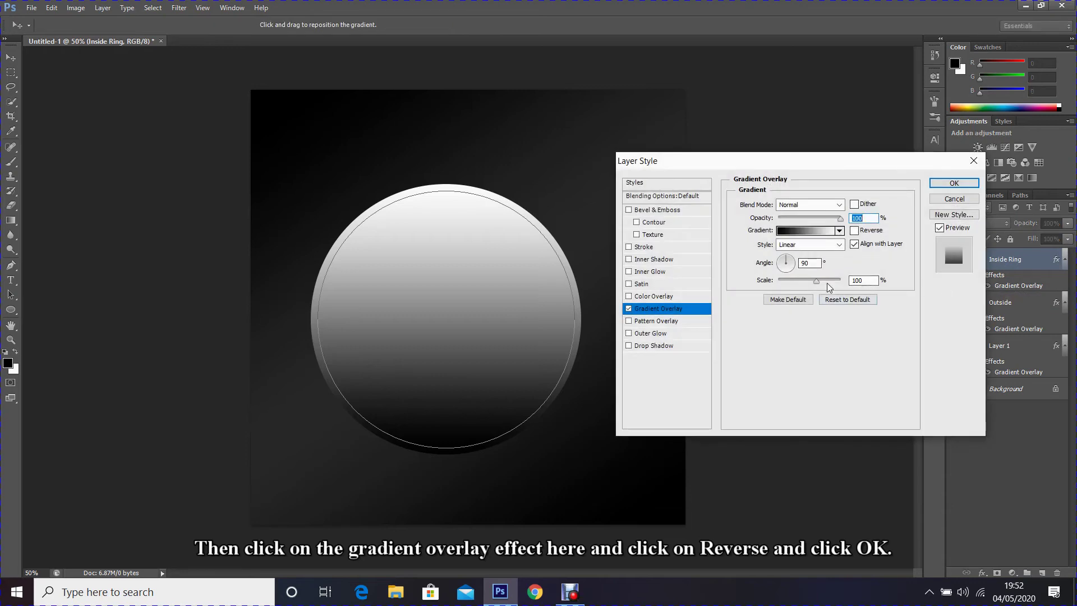
{"action": "left_click", "coordinate": [854, 231]}
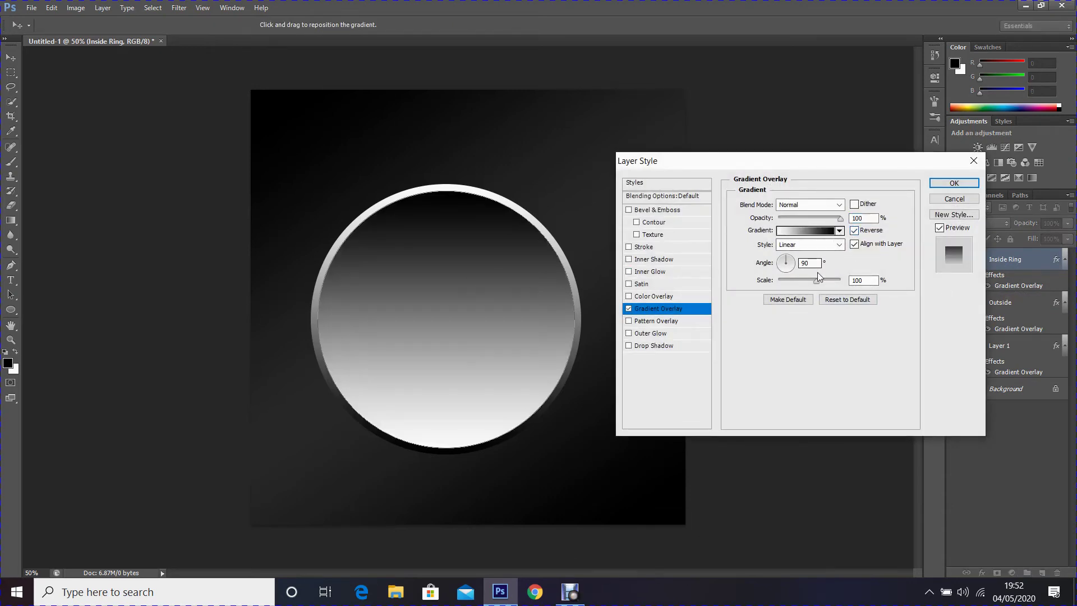
{"action": "left_click", "coordinate": [954, 183]}
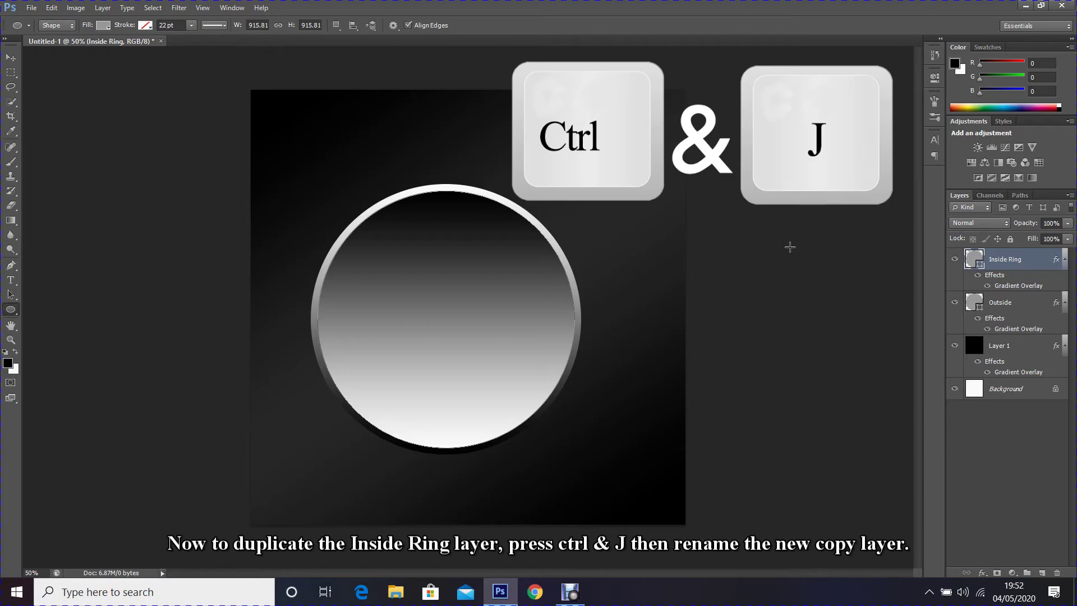
- Duplicate the Inside Ring layer and rename the copy as Main Inside
{"action": "key", "text": "ctrl+j"}
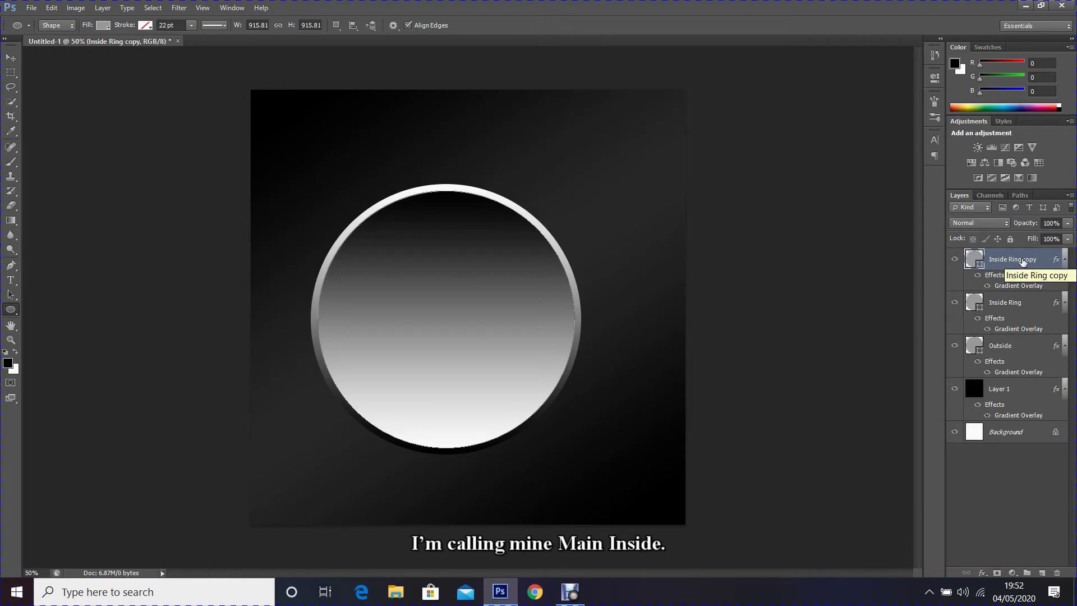
{"action": "double_click", "coordinate": [1023, 260]}
{"action": "type", "text": "Main Inside"}
{"action": "key", "text": "Return"}
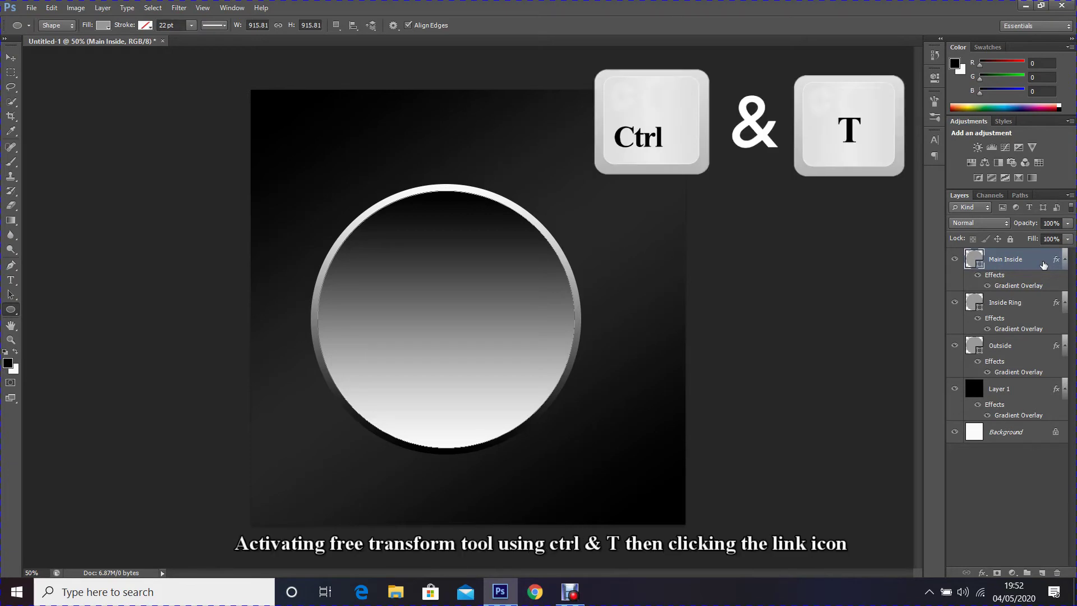
- Scale the Main Inside circle to 95% with Free Transform, keeping width and height linked
{"action": "key", "text": "ctrl+t"}
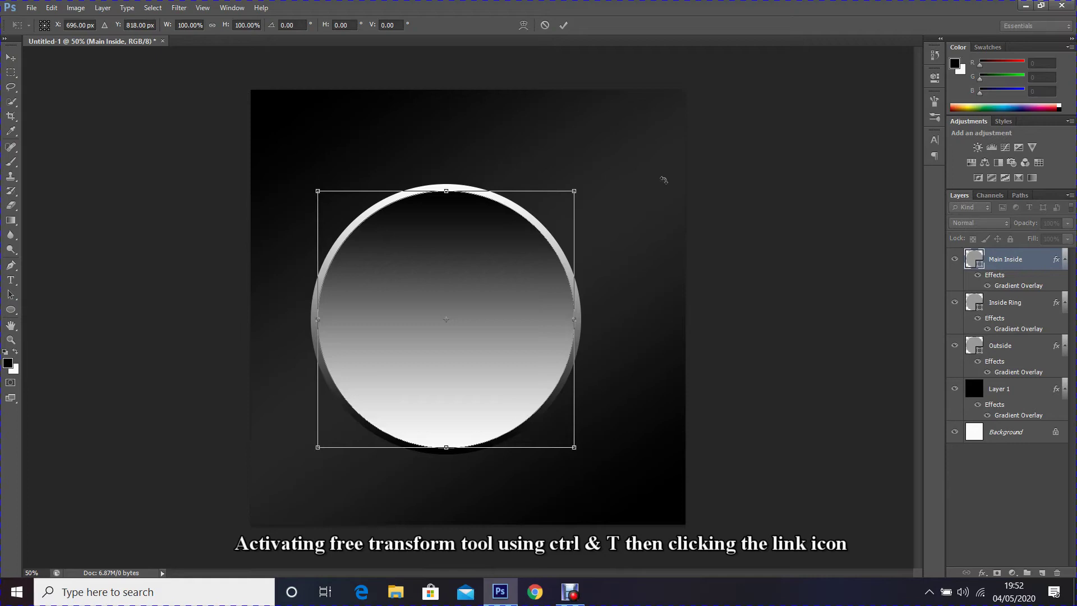
{"action": "left_click", "coordinate": [212, 25]}
{"action": "double_click", "coordinate": [188, 25]}
{"action": "type", "text": "95"}
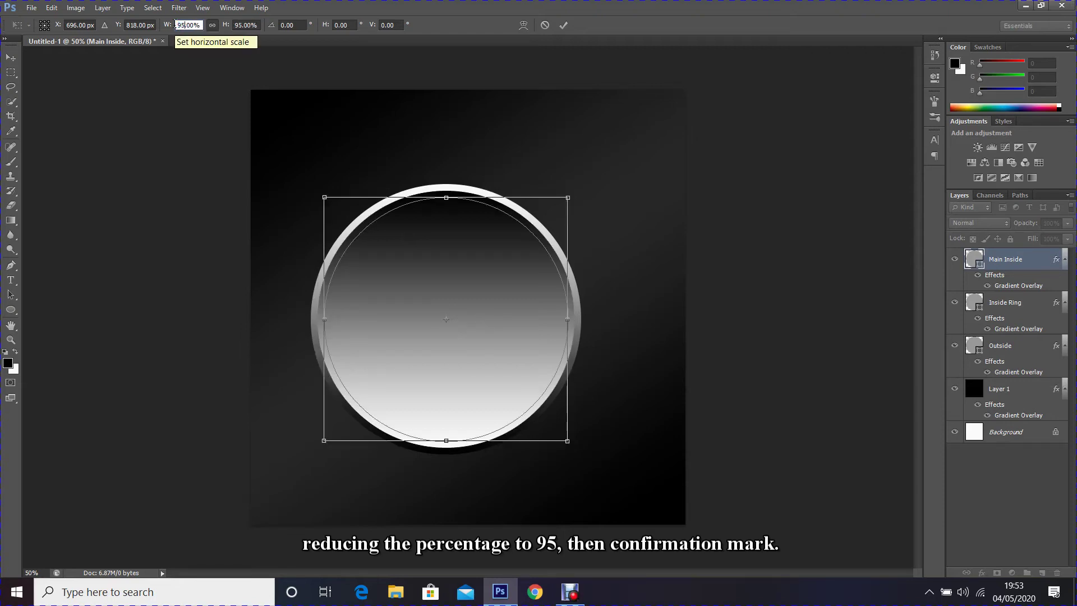
{"action": "key", "text": "Return"}
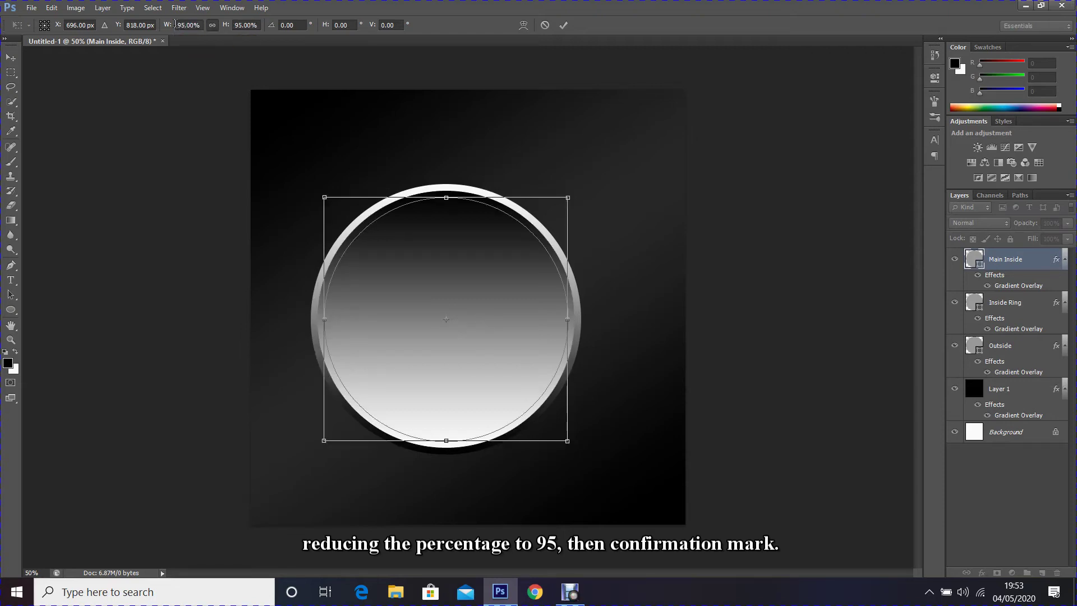
{"action": "left_click", "coordinate": [565, 26]}
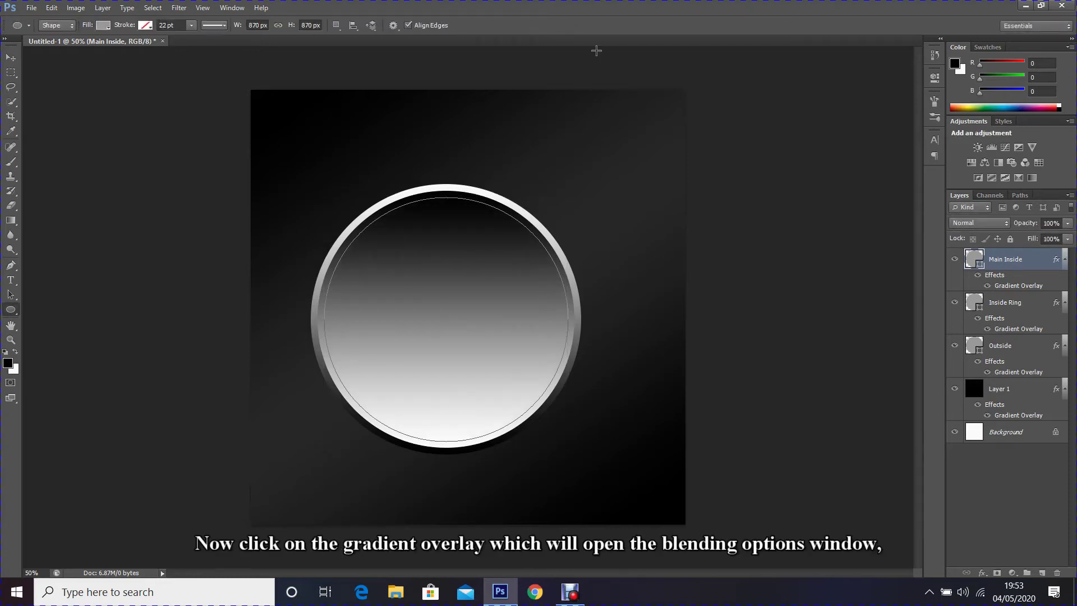
- Turn off the Main Inside layer's Gradient Overlay effect and set the shape's fill colour to black (000000)
{"action": "double_click", "coordinate": [1028, 286]}
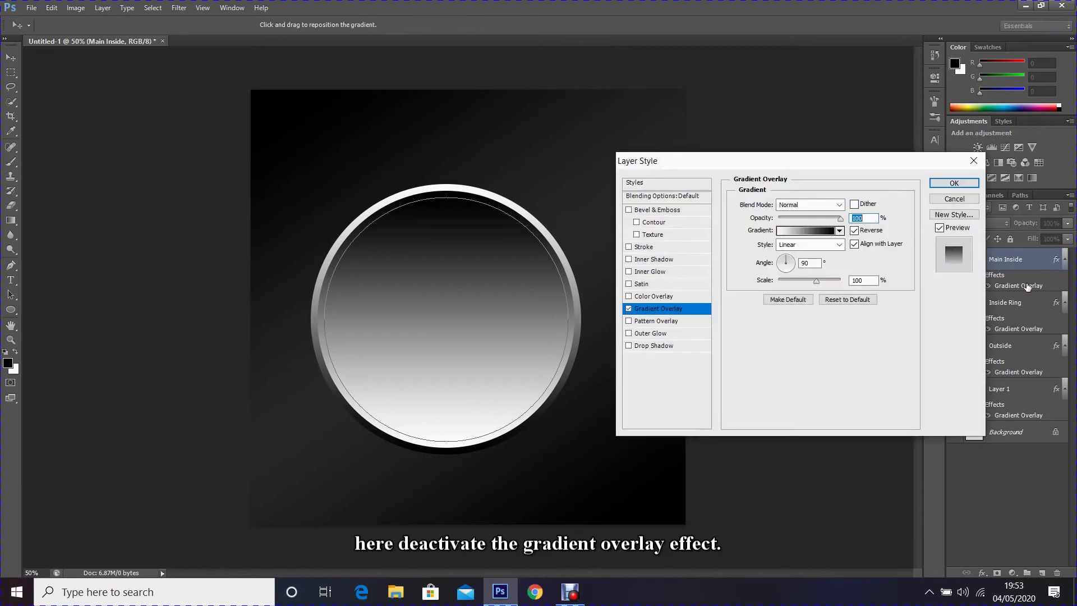
{"action": "left_click", "coordinate": [630, 312]}
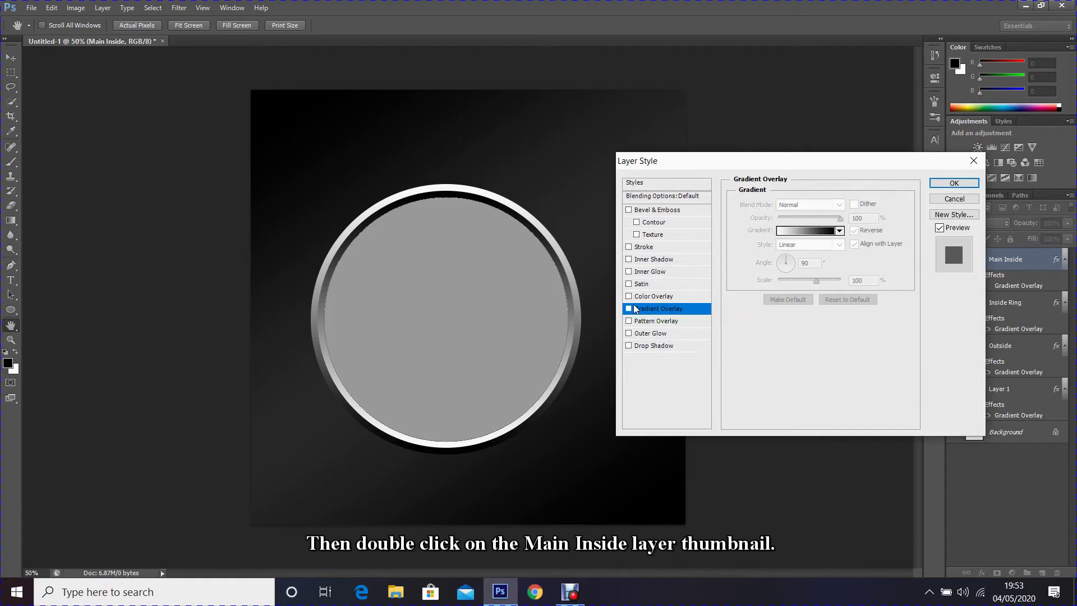
{"action": "left_click", "coordinate": [955, 183]}
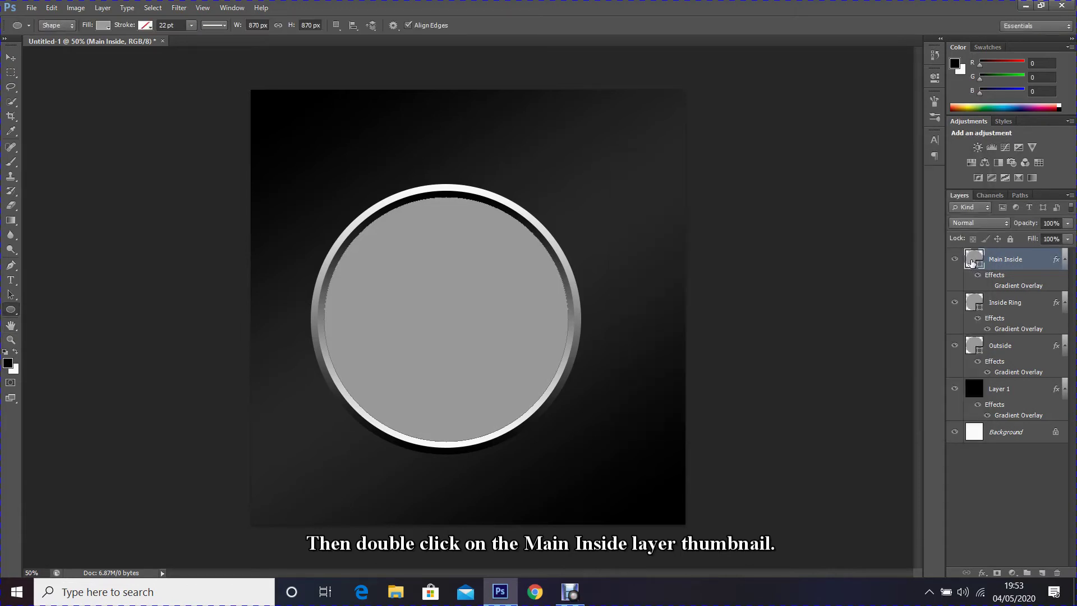
{"action": "double_click", "coordinate": [972, 263]}
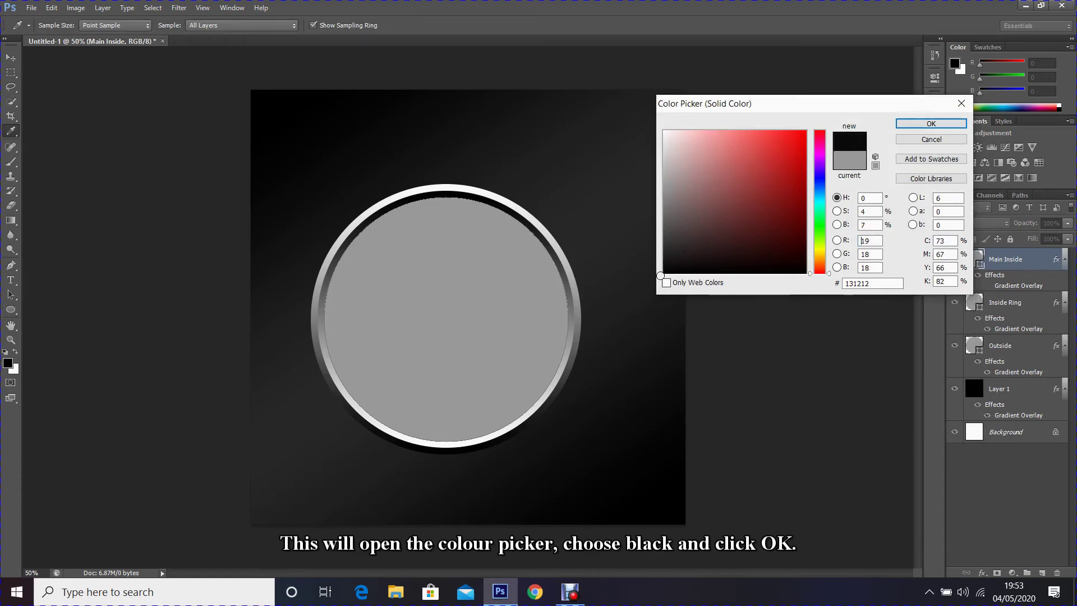
{"action": "left_click_drag", "start_coordinate": [670, 262], "coordinate": [655, 282]}
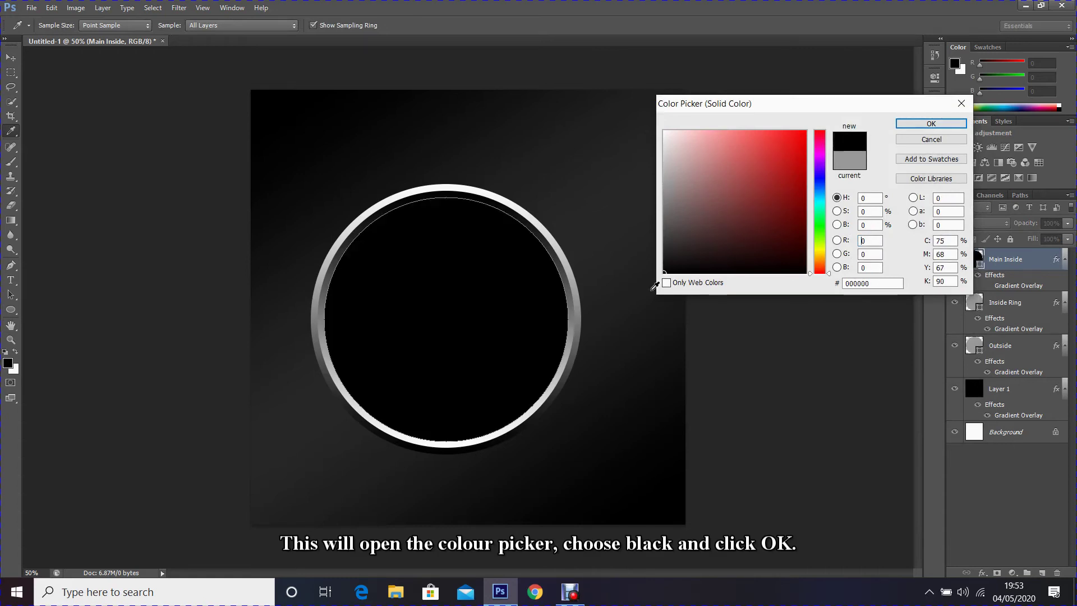
{"action": "left_click", "coordinate": [927, 123]}
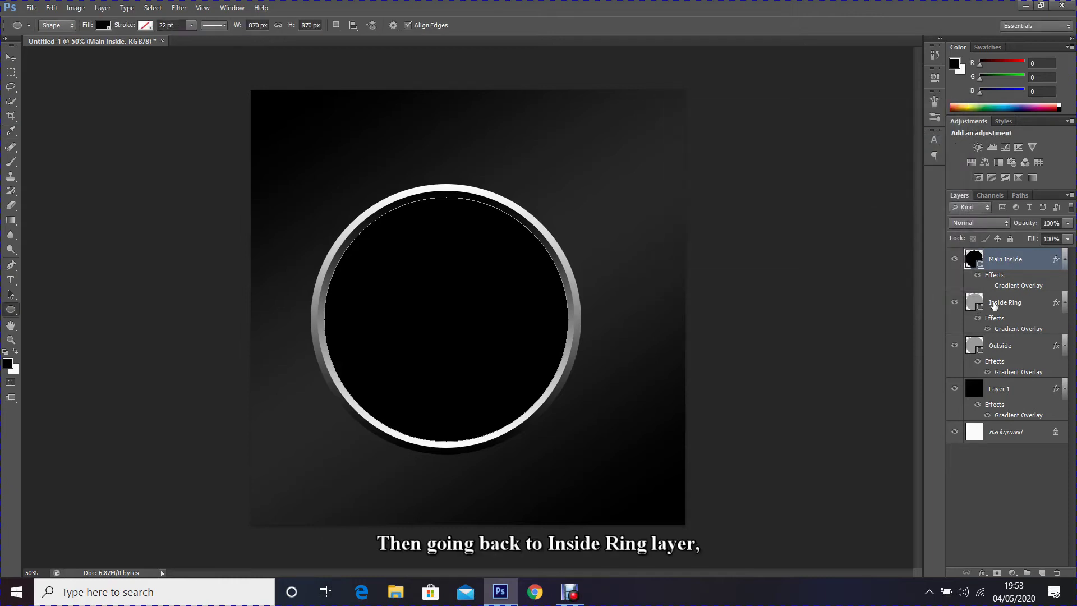
- Duplicate the Inside Ring layer again and rename the copy as Inside color
{"action": "left_click", "coordinate": [1005, 303]}
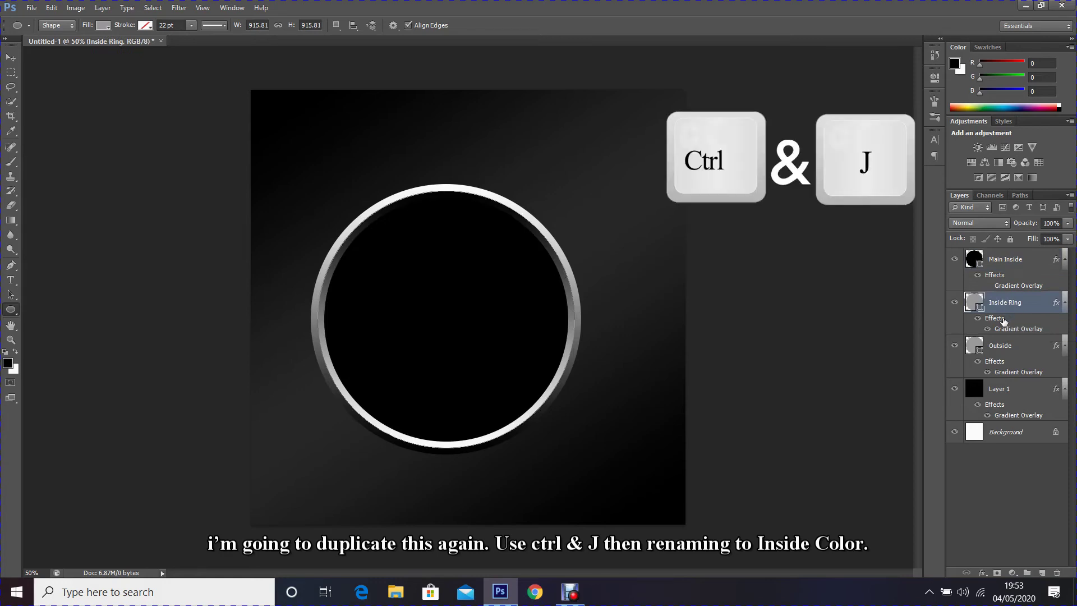
{"action": "key", "text": "ctrl+j"}
{"action": "double_click", "coordinate": [1034, 303]}
{"action": "type", "text": "Inside color"}
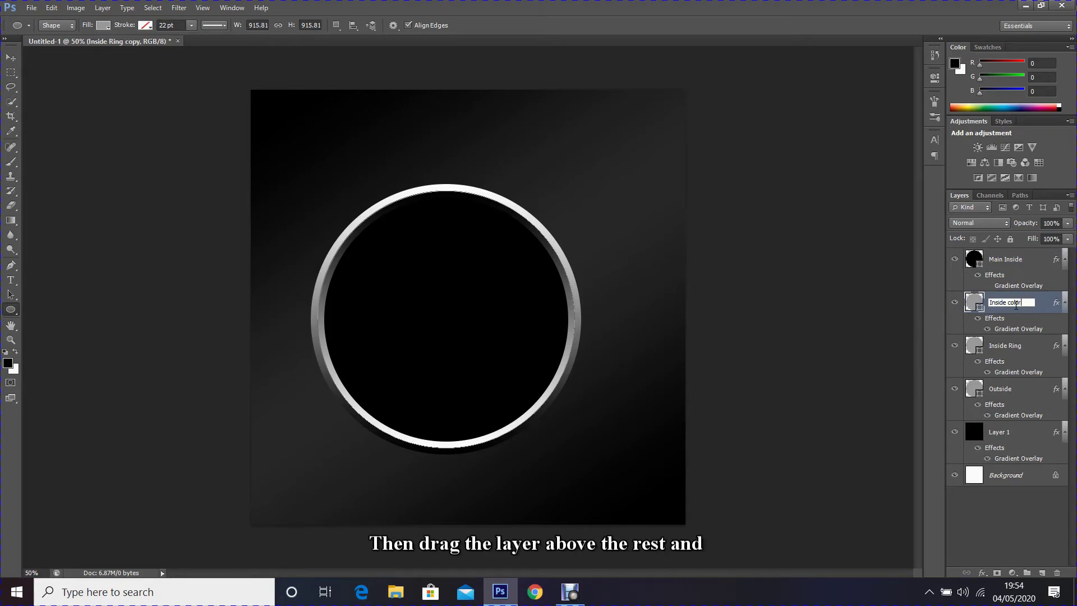
{"action": "key", "text": "Return"}
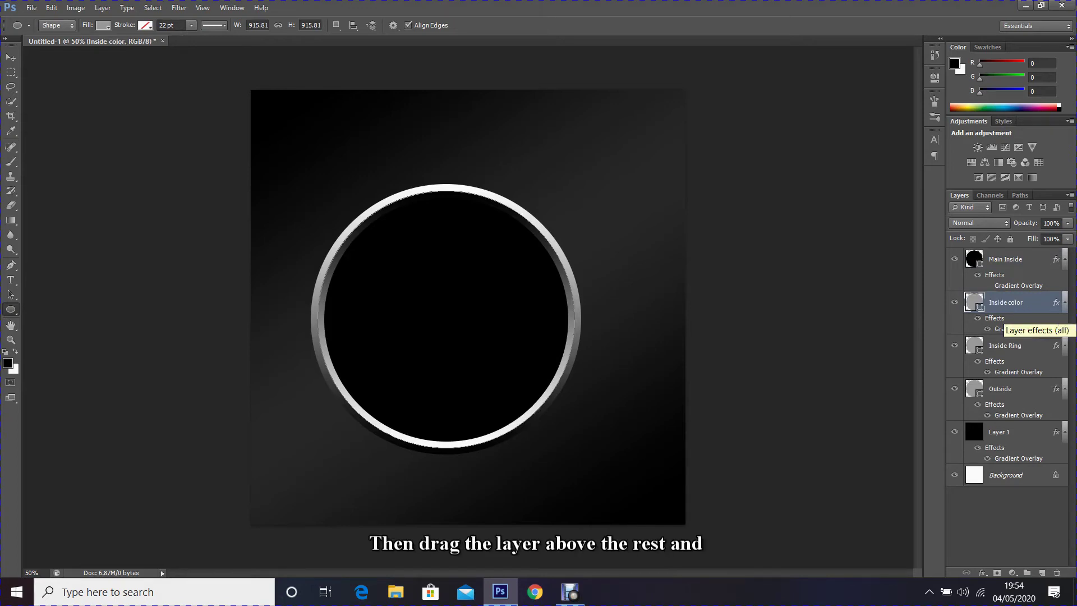
- Move the Inside color layer above all other layers and scale its circle proportionally to 90% with Free Transform
{"action": "left_click_drag", "start_coordinate": [1032, 308], "coordinate": [1031, 255]}
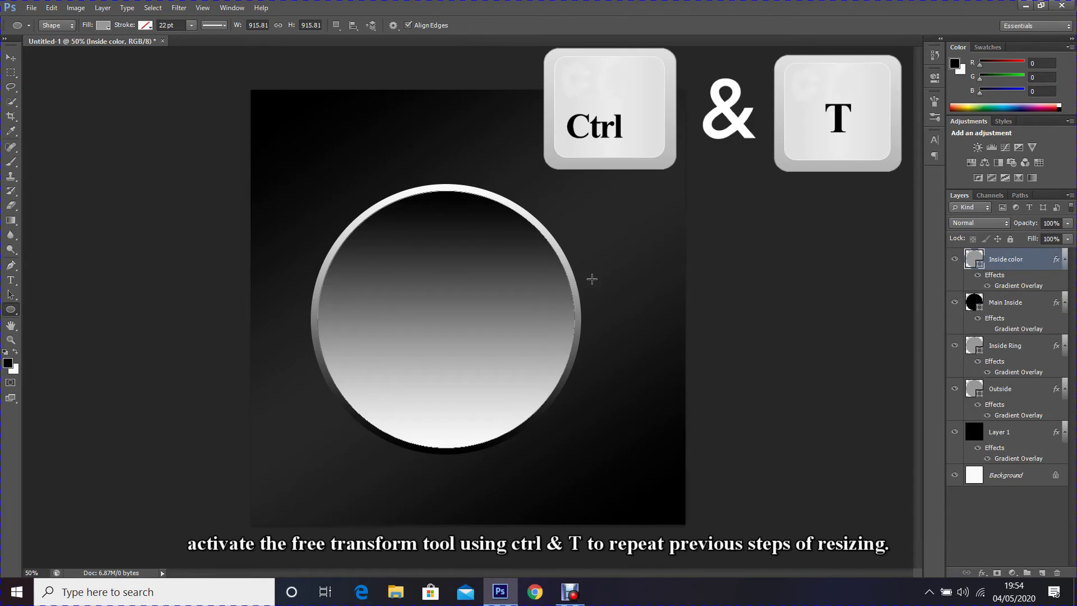
{"action": "key", "text": "ctrl+t"}
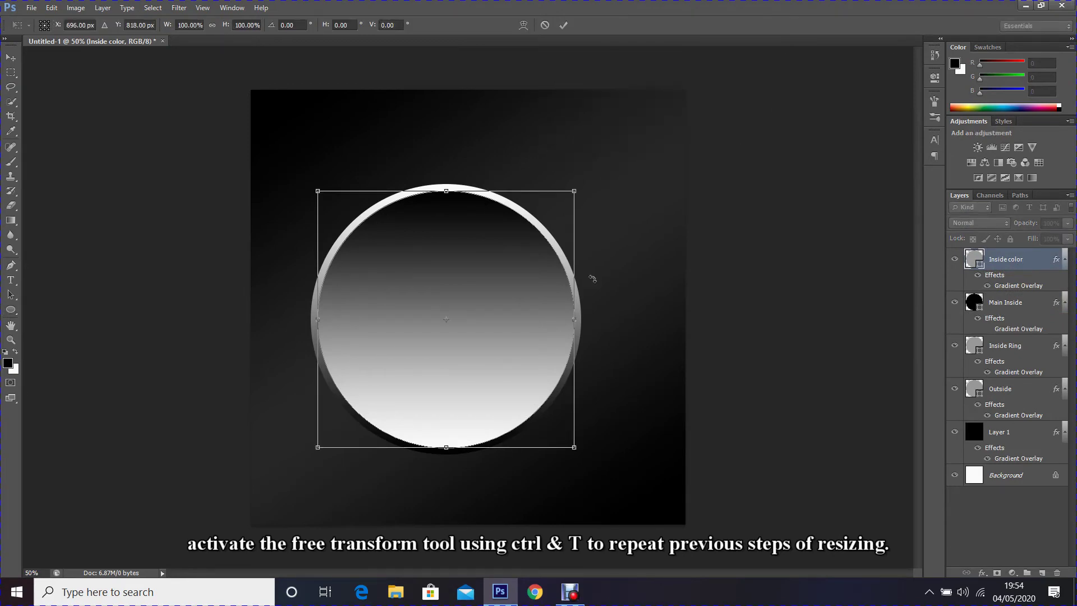
{"action": "left_click", "coordinate": [212, 26]}
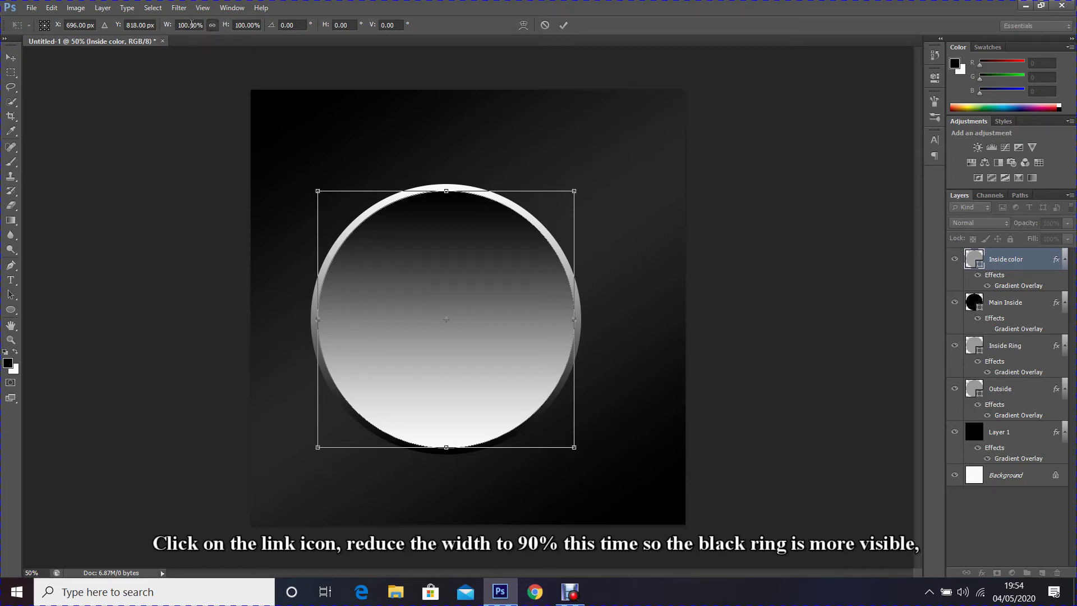
{"action": "left_click_drag", "start_coordinate": [188, 25], "coordinate": [177, 25]}
{"action": "type", "text": "90"}
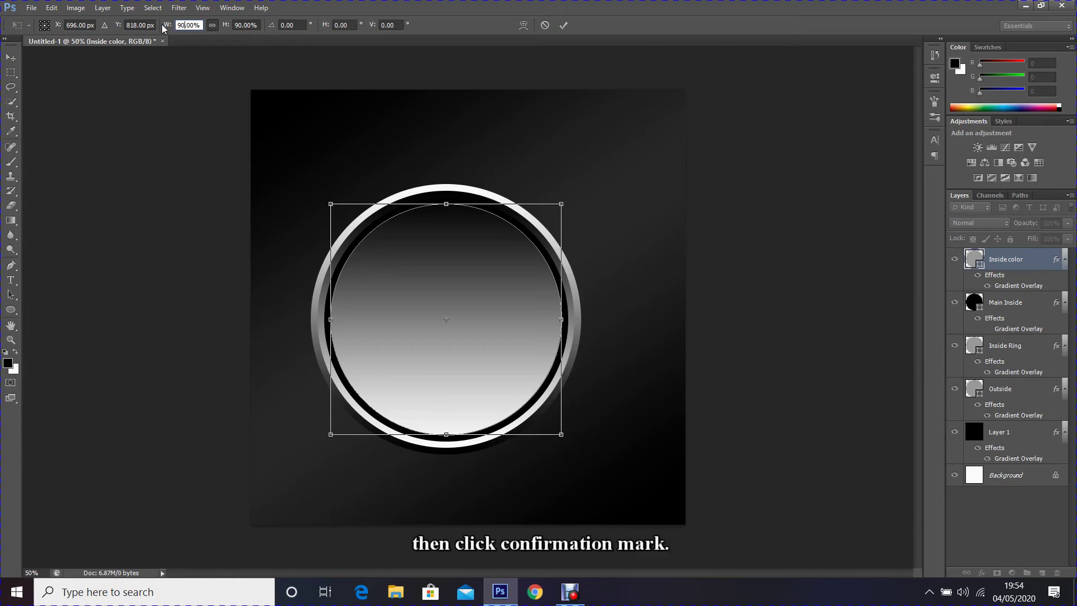
{"action": "left_click", "coordinate": [564, 25]}
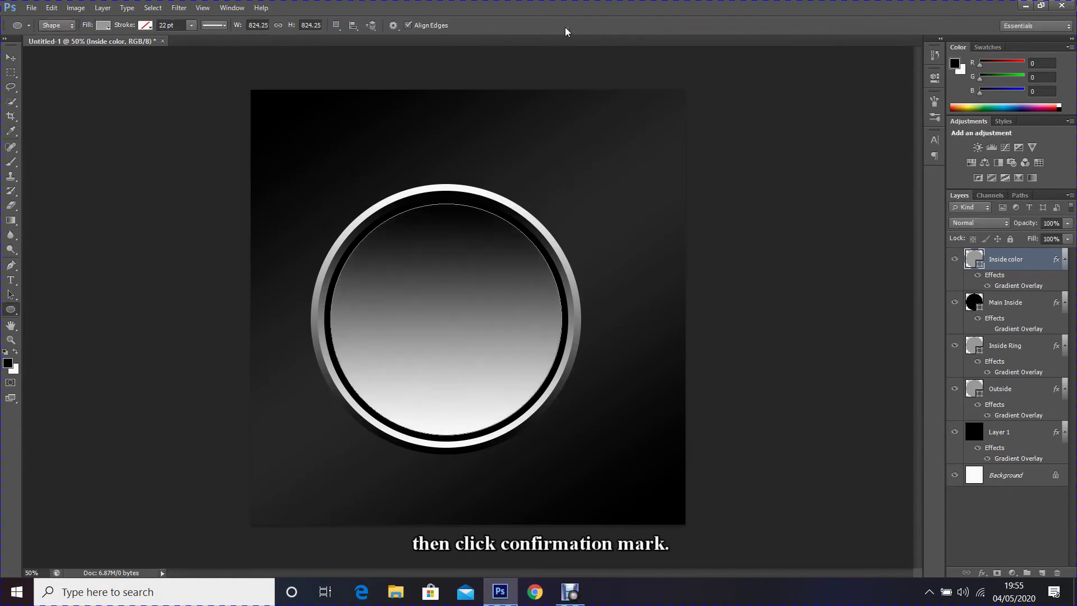
- Change the black stop at 0% in the Inside color layer's Gradient Overlay gradient to dark red (812424)
{"action": "double_click", "coordinate": [1021, 286]}
{"action": "left_click_drag", "start_coordinate": [849, 173], "coordinate": [830, 137]}
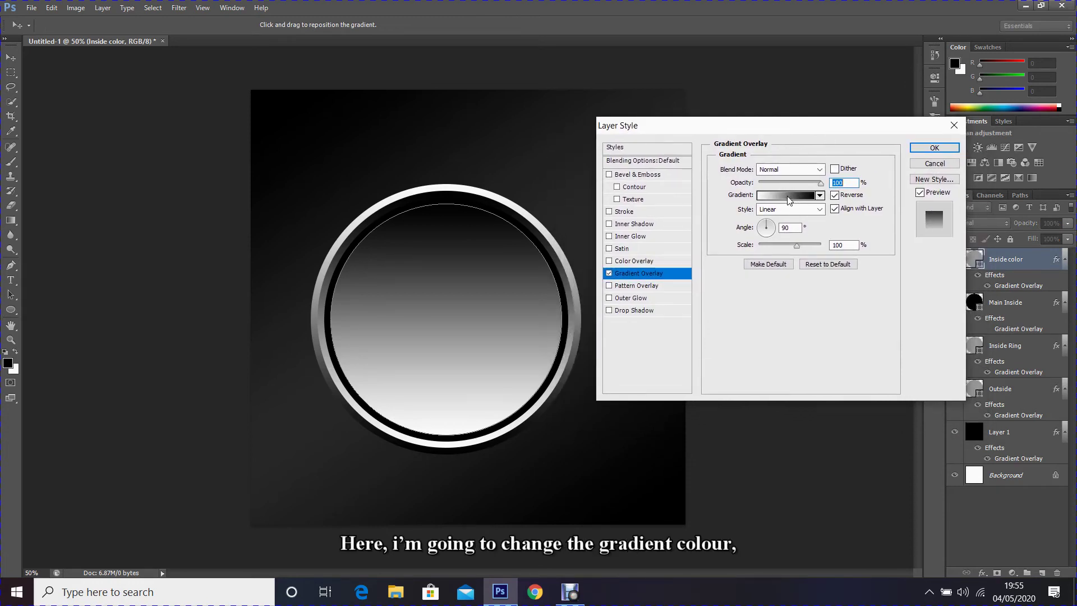
{"action": "left_click", "coordinate": [789, 197]}
{"action": "left_click", "coordinate": [609, 304]}
{"action": "left_click", "coordinate": [663, 349]}
{"action": "left_click", "coordinate": [766, 201]}
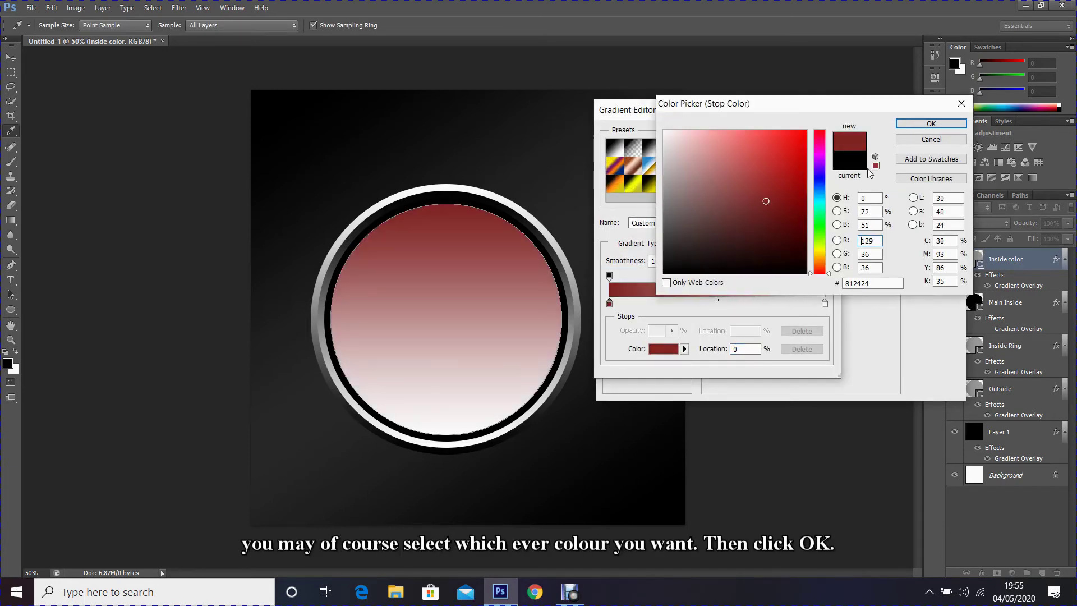
{"action": "left_click", "coordinate": [932, 123]}
- Change the white stop at 100% of the Inside color gradient to bright red (ff0000) and accept the edited gradient
{"action": "left_click", "coordinate": [825, 304]}
{"action": "left_click", "coordinate": [664, 350]}
{"action": "left_click", "coordinate": [805, 131]}
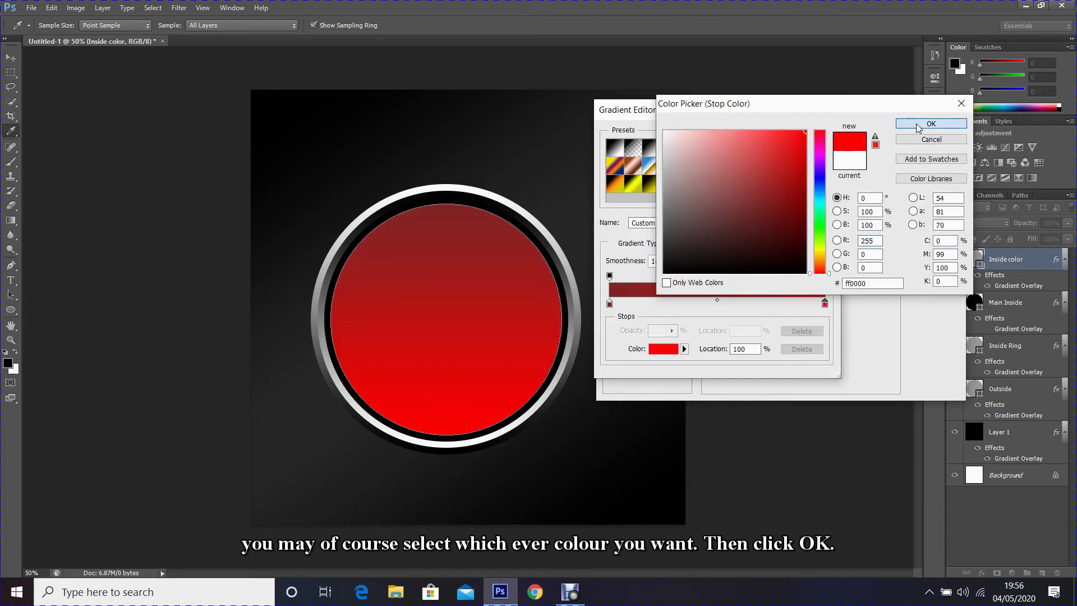
{"action": "left_click", "coordinate": [918, 125]}
{"action": "left_click", "coordinate": [814, 137]}
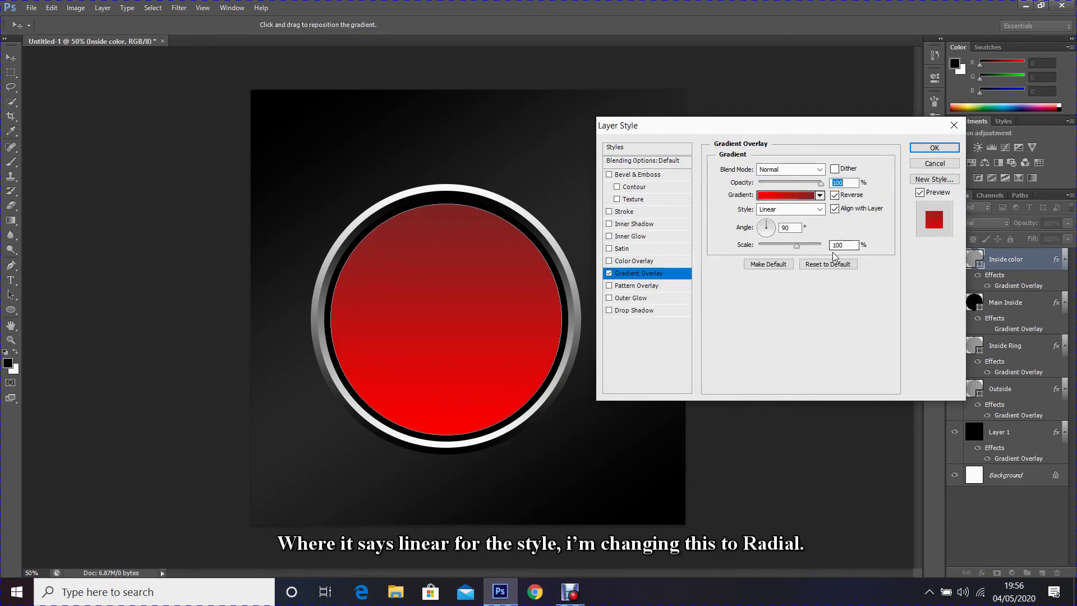
- Set the Inside color gradient style to Radial and add a dark red stroke to the layer
{"action": "left_click", "coordinate": [820, 210]}
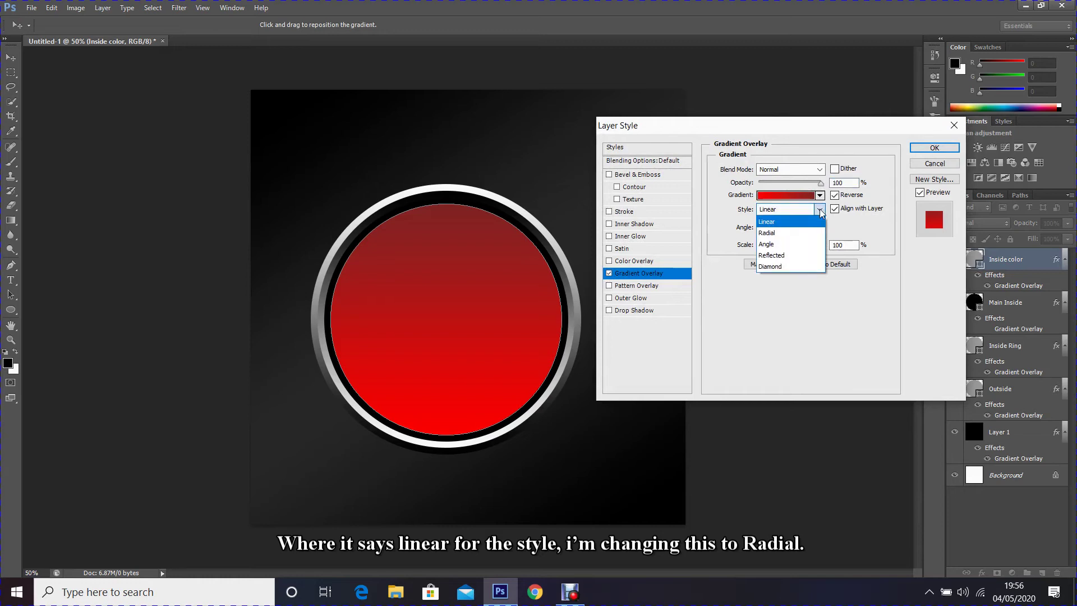
{"action": "left_click", "coordinate": [797, 230]}
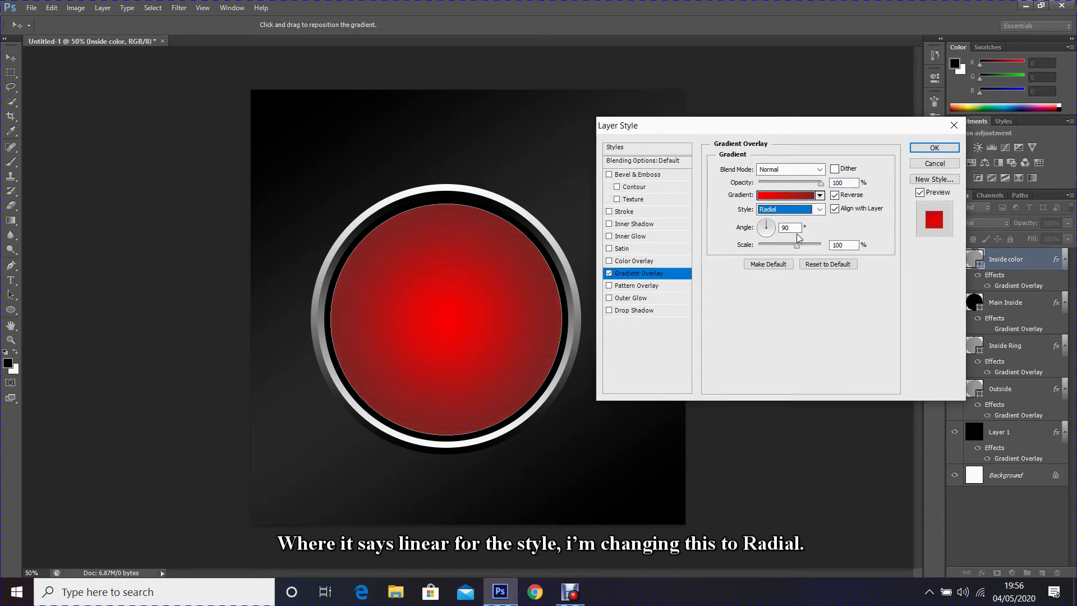
{"action": "left_click", "coordinate": [625, 216]}
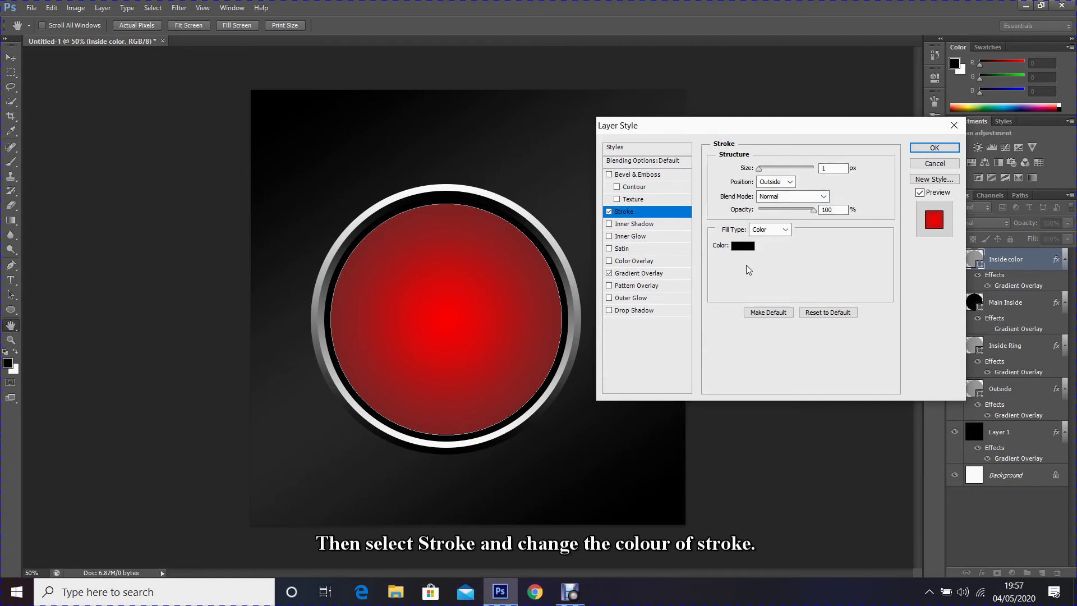
{"action": "left_click", "coordinate": [744, 246]}
{"action": "mouse_move", "coordinate": [775, 204]}
{"action": "left_mouse_down"}
{"action": "mouse_move", "coordinate": [775, 214]}
{"action": "mouse_move", "coordinate": [790, 212]}
{"action": "left_mouse_up"}
{"action": "key", "text": "Return"}
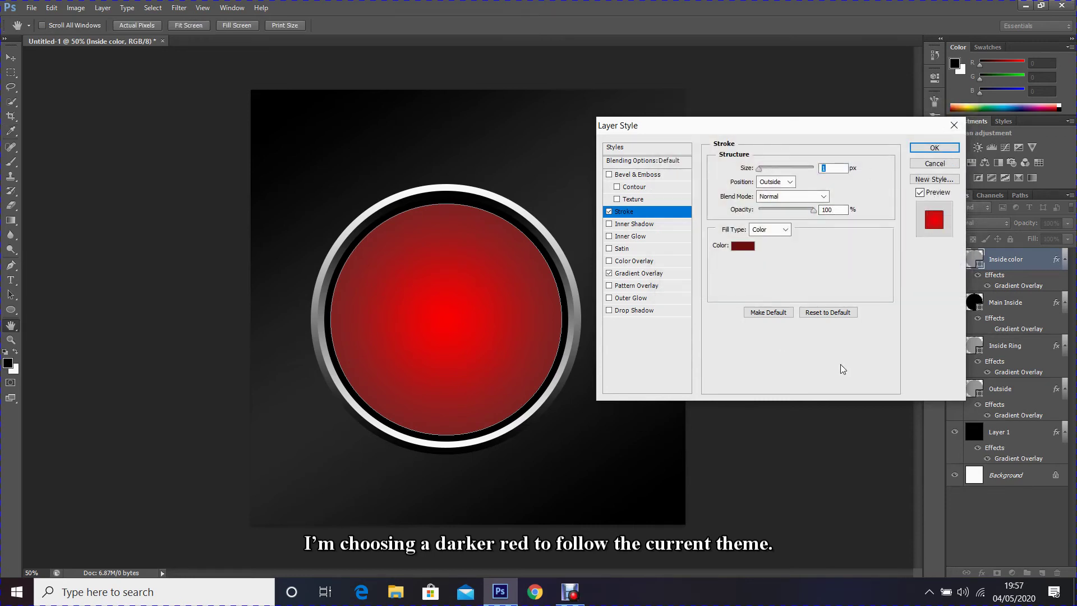
- Add an Inner Shadow with a size of 180 px to the Inside color layer and accept the layer style
{"action": "left_click", "coordinate": [622, 226]}
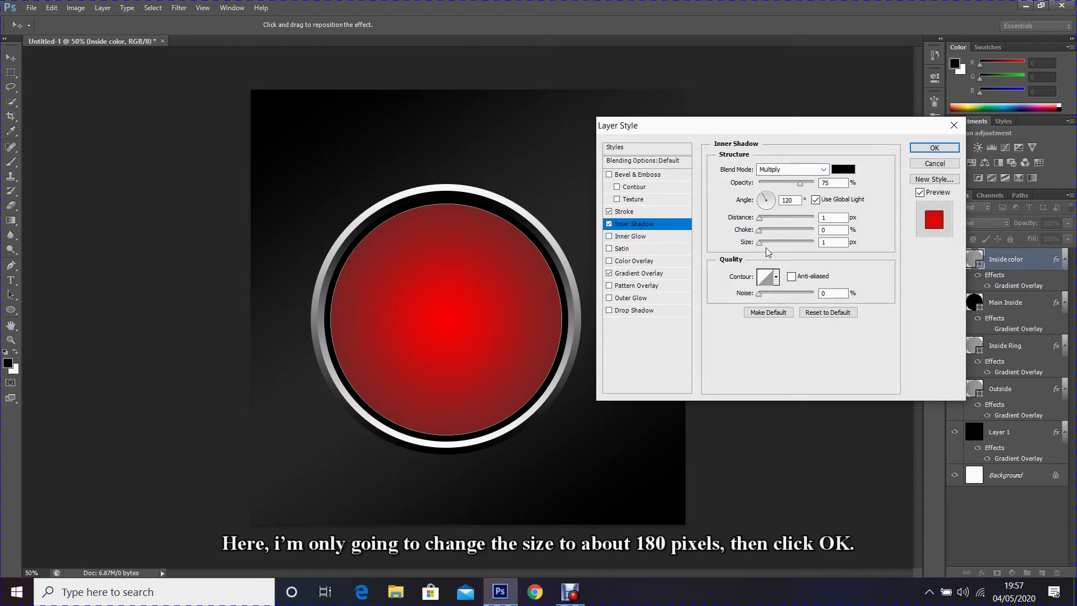
{"action": "left_click_drag", "start_coordinate": [761, 248], "coordinate": [801, 257]}
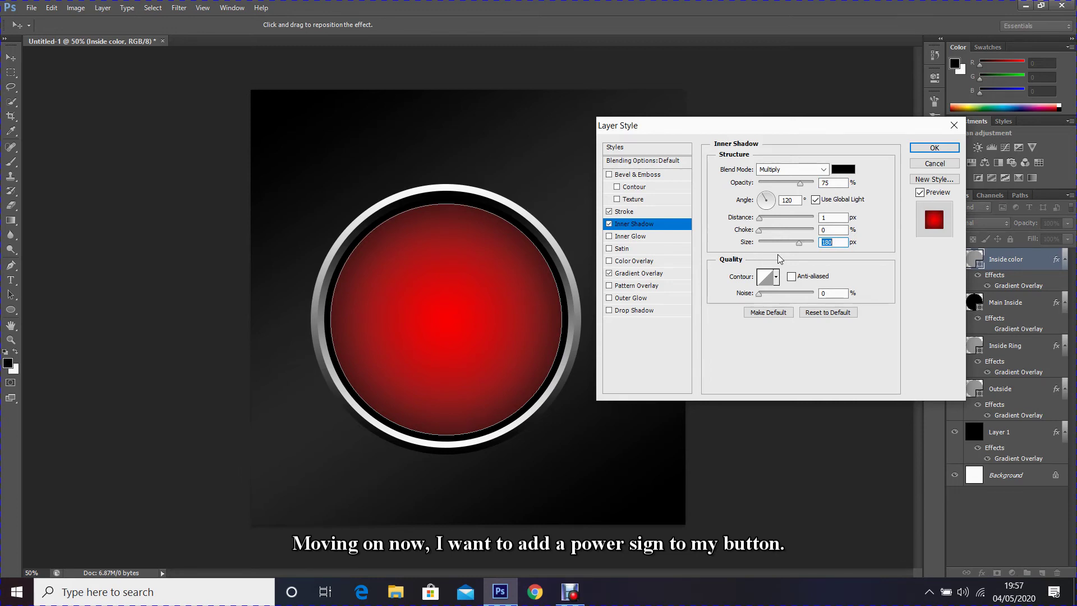
{"action": "left_click", "coordinate": [934, 148]}
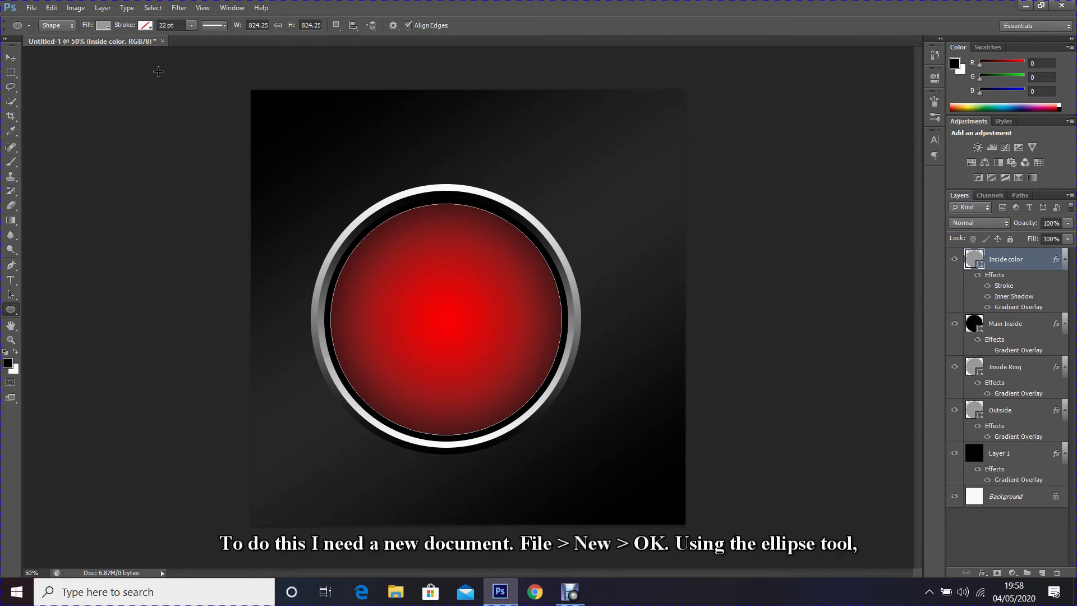
- Create a new 1550 x 1550 pixel RGB document at 200 pixels/inch with a white background
{"action": "left_click", "coordinate": [31, 8]}
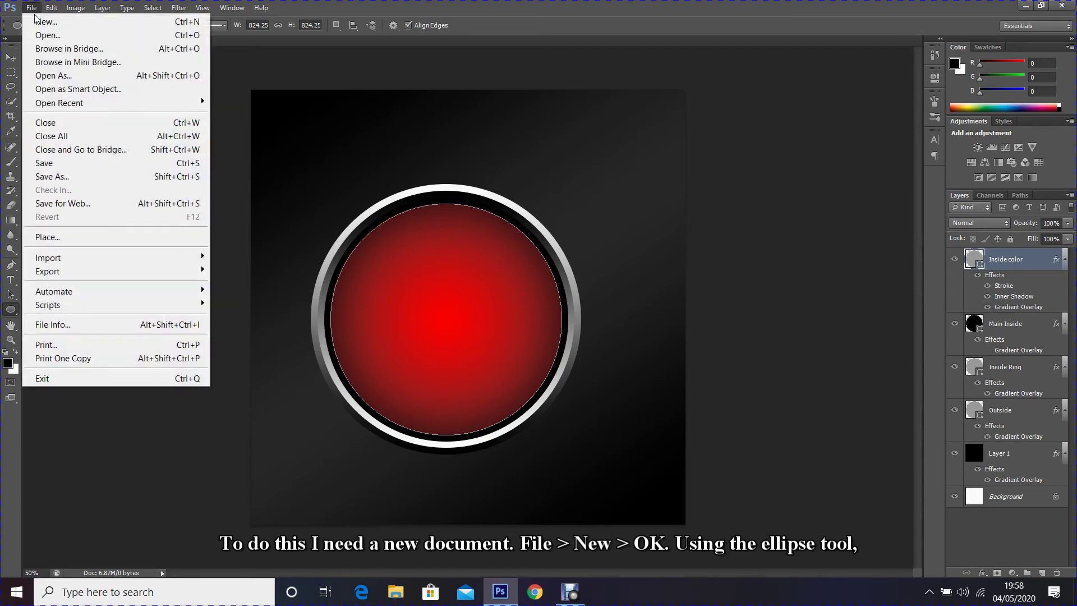
{"action": "left_click", "coordinate": [41, 22]}
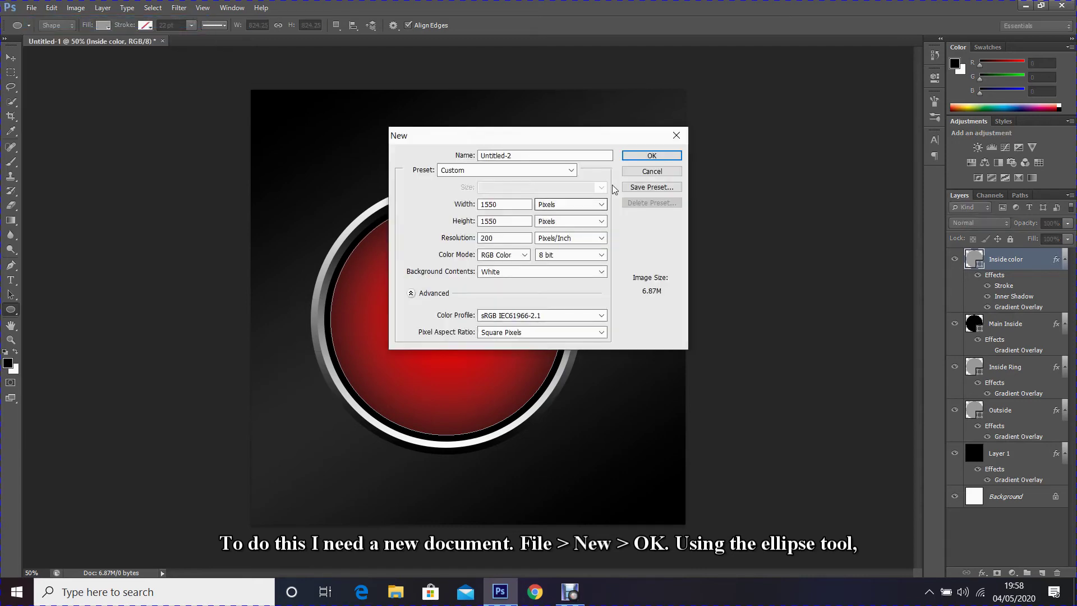
{"action": "left_click", "coordinate": [658, 159]}
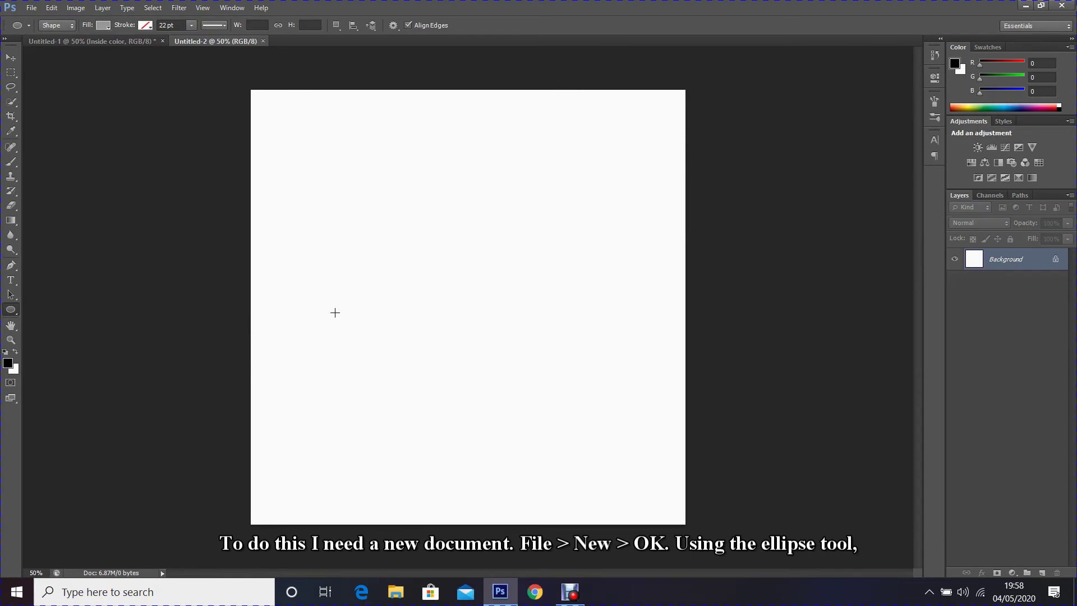
- Set up the Ellipse tool with no fill, a black stroke and a stroke width of 25 pt
{"action": "left_click", "coordinate": [10, 309]}
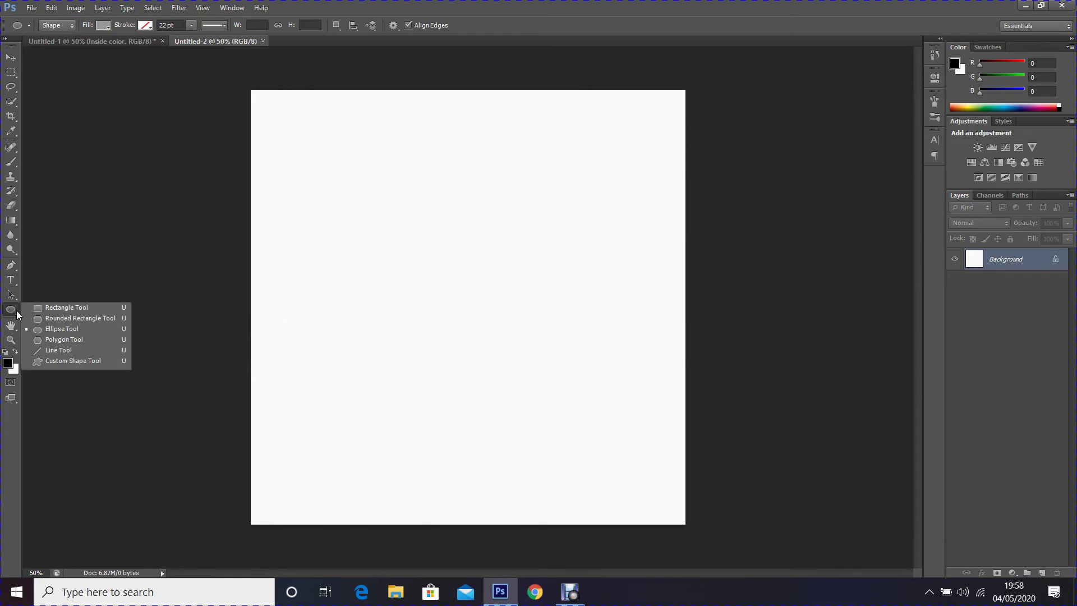
{"action": "left_click", "coordinate": [57, 331]}
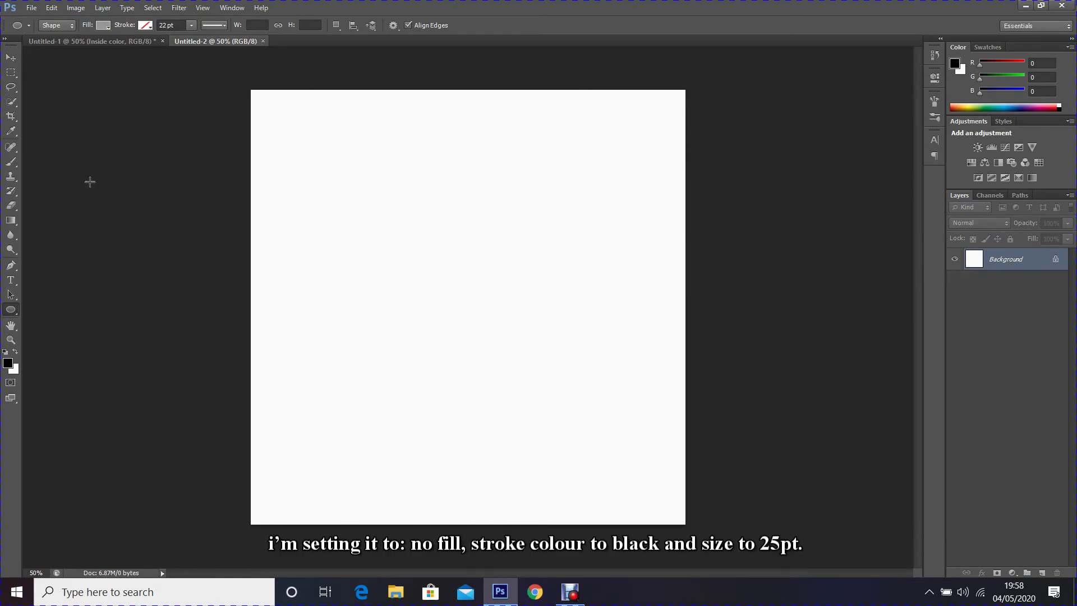
{"action": "left_click", "coordinate": [103, 26]}
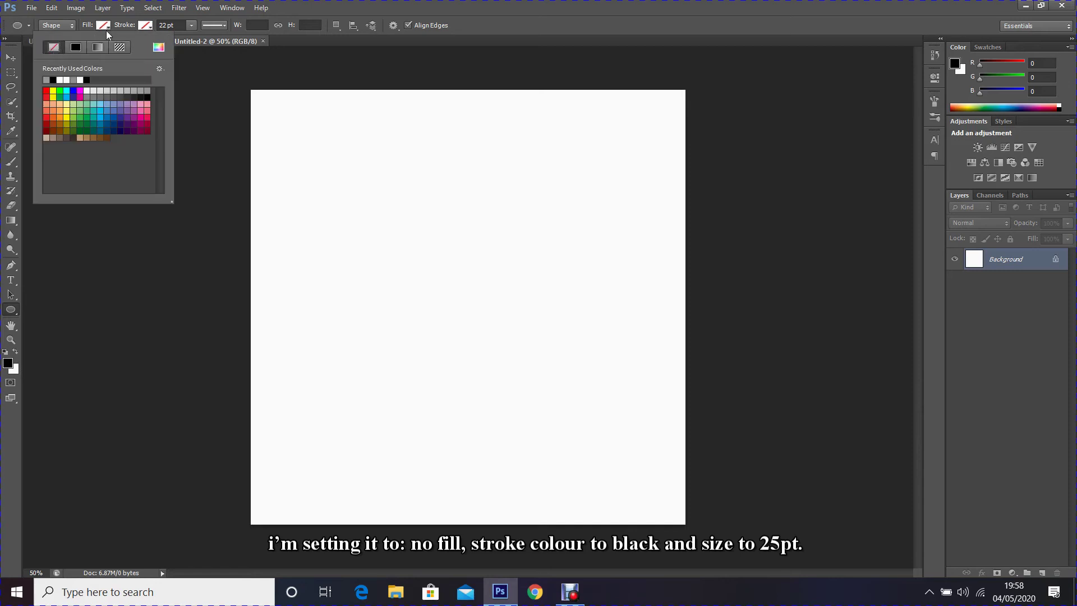
{"action": "left_click", "coordinate": [145, 26]}
{"action": "left_click", "coordinate": [203, 47]}
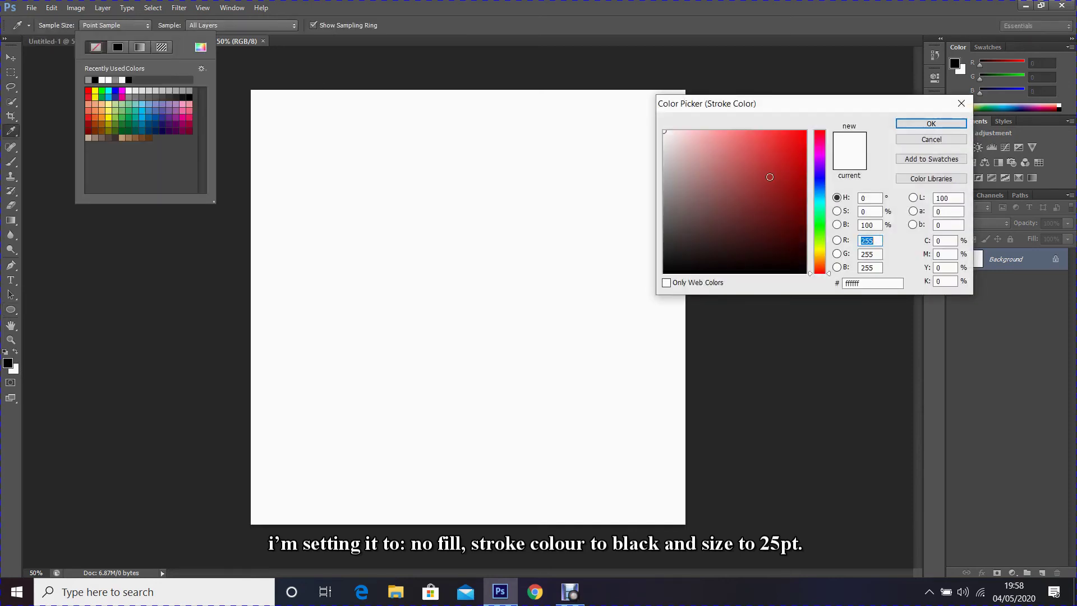
{"action": "left_click", "coordinate": [664, 273]}
{"action": "left_click", "coordinate": [932, 126]}
{"action": "left_click", "coordinate": [583, 5]}
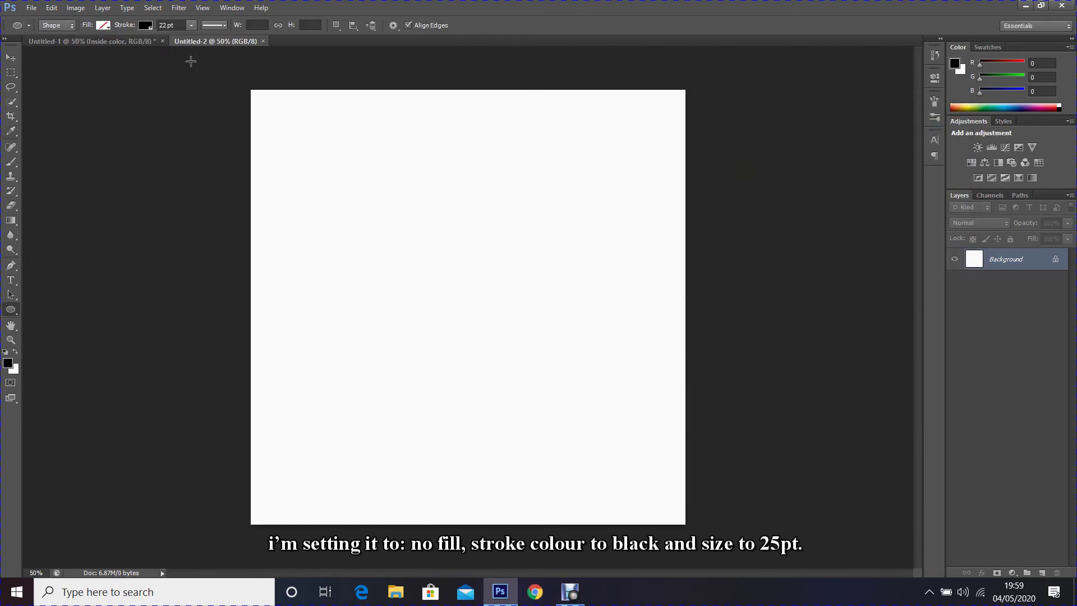
{"action": "left_click_drag", "start_coordinate": [169, 26], "coordinate": [149, 30]}
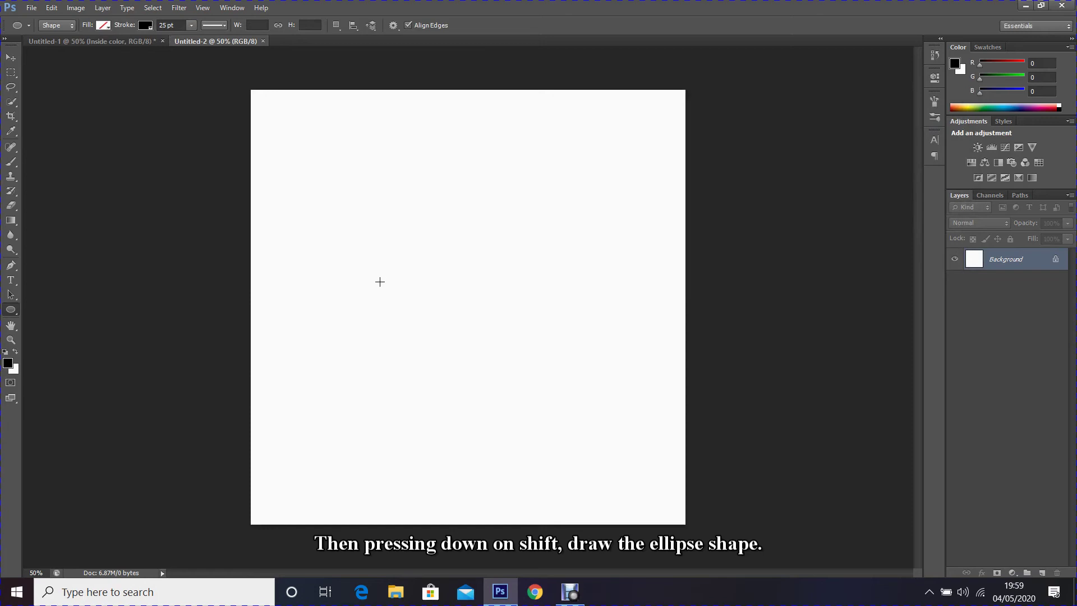
- Draw a circle outline about 640 px in diameter near the middle of the canvas and rasterize its layer
{"action": "key", "text": "shift"}
{"action": "left_click_drag", "start_coordinate": [383, 209], "coordinate": [561, 439]}
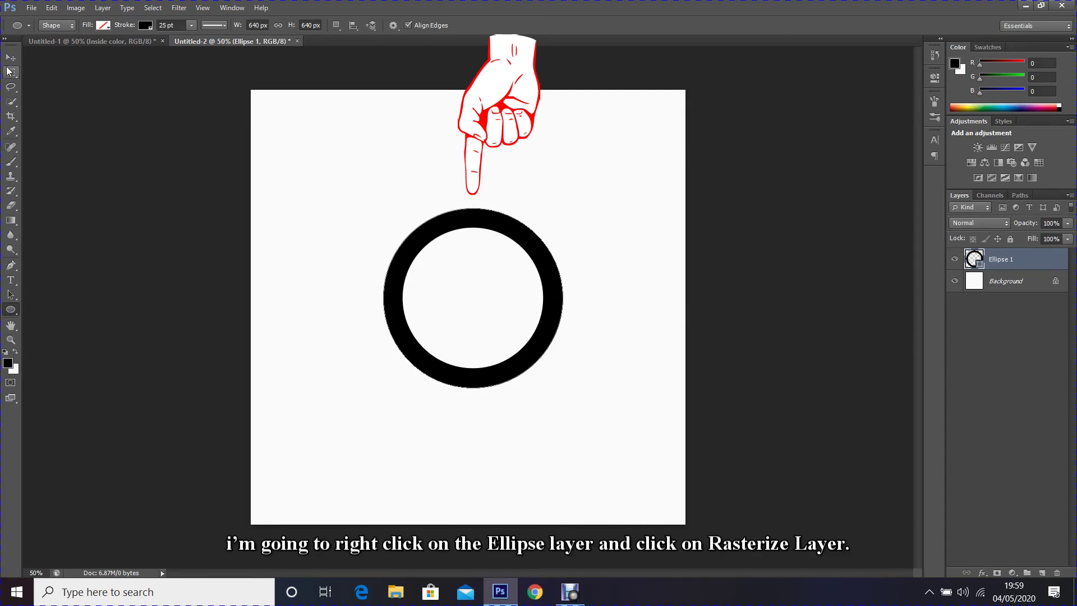
{"action": "right_click", "coordinate": [1036, 260]}
{"action": "left_click", "coordinate": [1010, 249]}
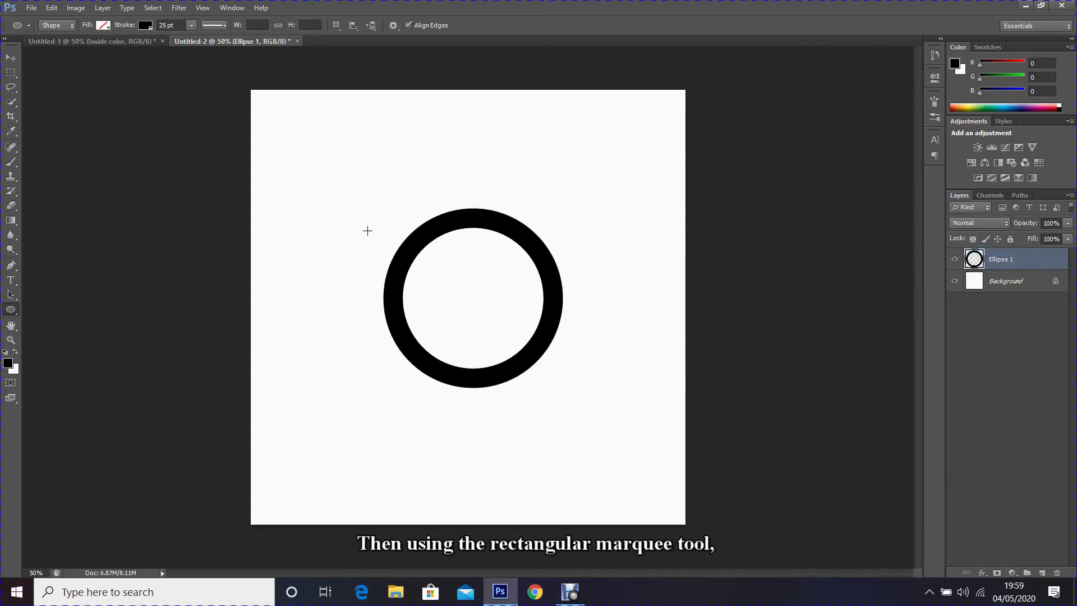
- Clear a rectangular marquee area across the top of the black ring to make a gap, and deselect
{"action": "left_click", "coordinate": [12, 73]}
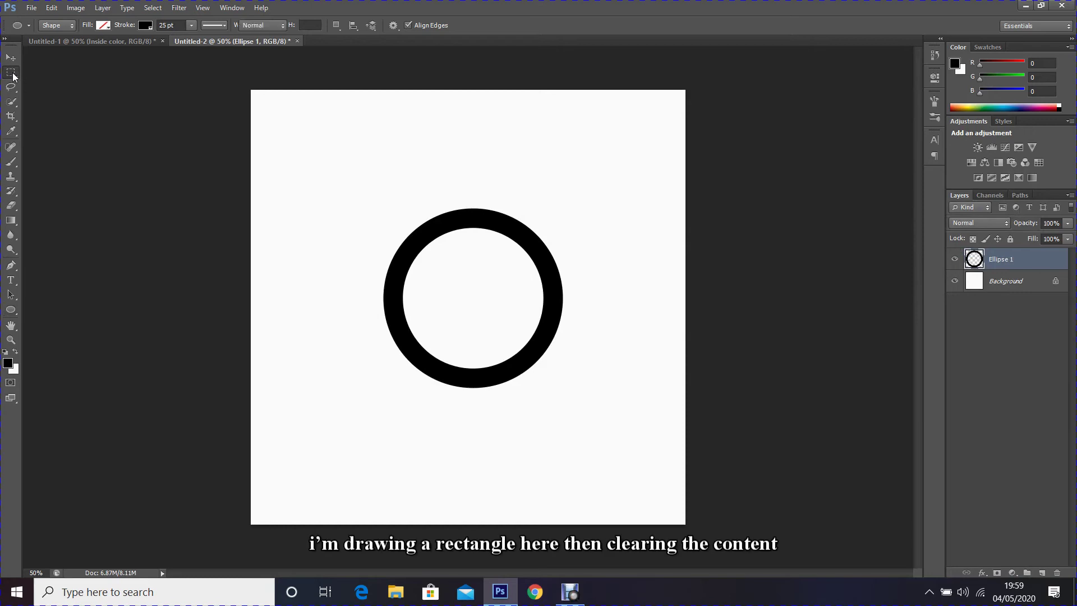
{"action": "left_click", "coordinate": [89, 72]}
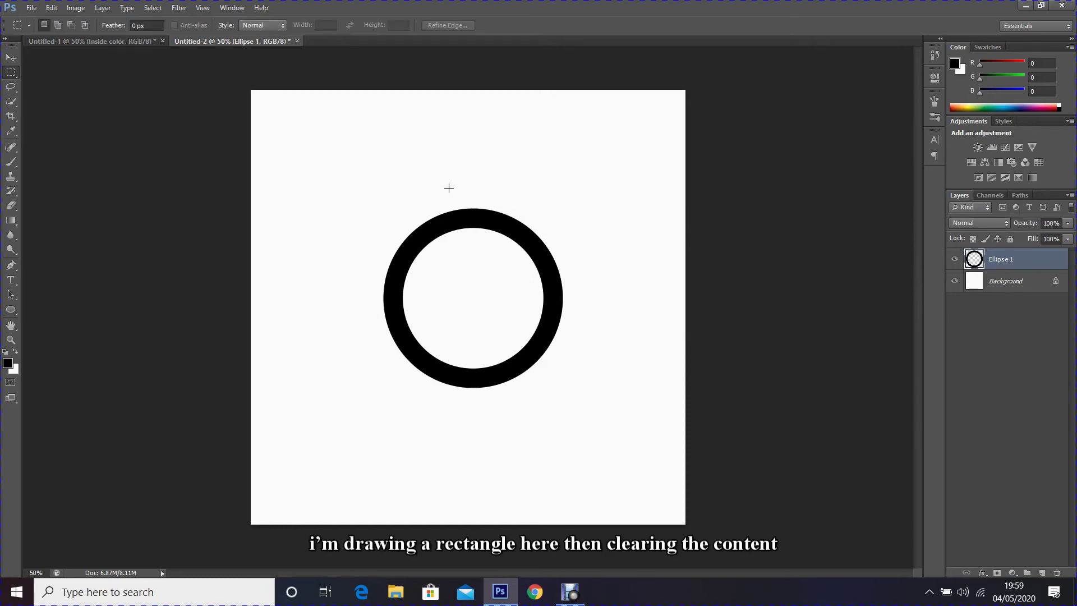
{"action": "left_click_drag", "start_coordinate": [451, 191], "coordinate": [501, 256]}
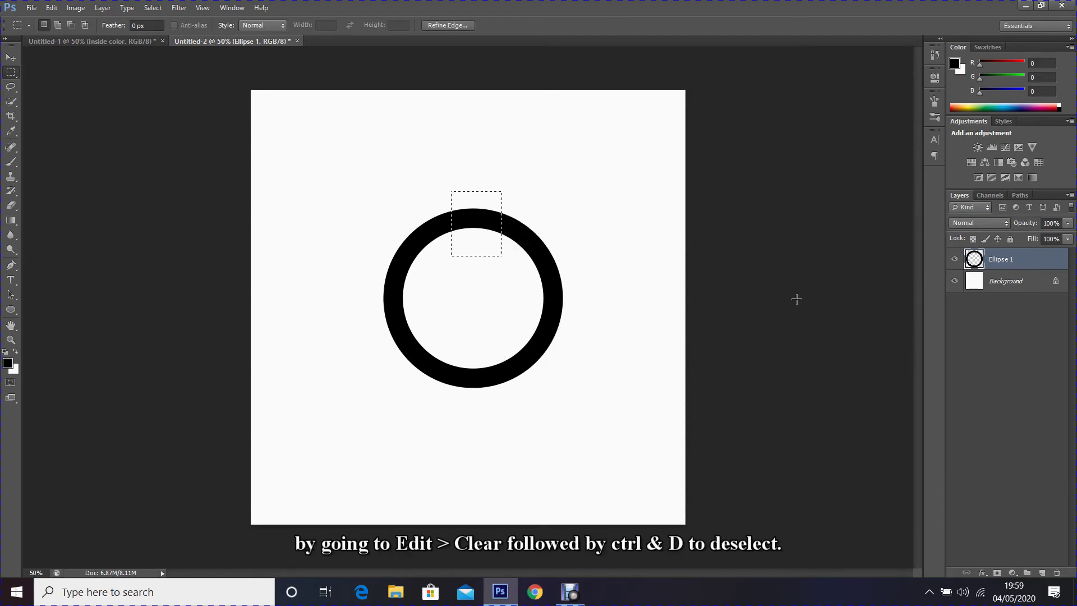
{"action": "left_click", "coordinate": [60, 10]}
{"action": "left_click", "coordinate": [64, 156]}
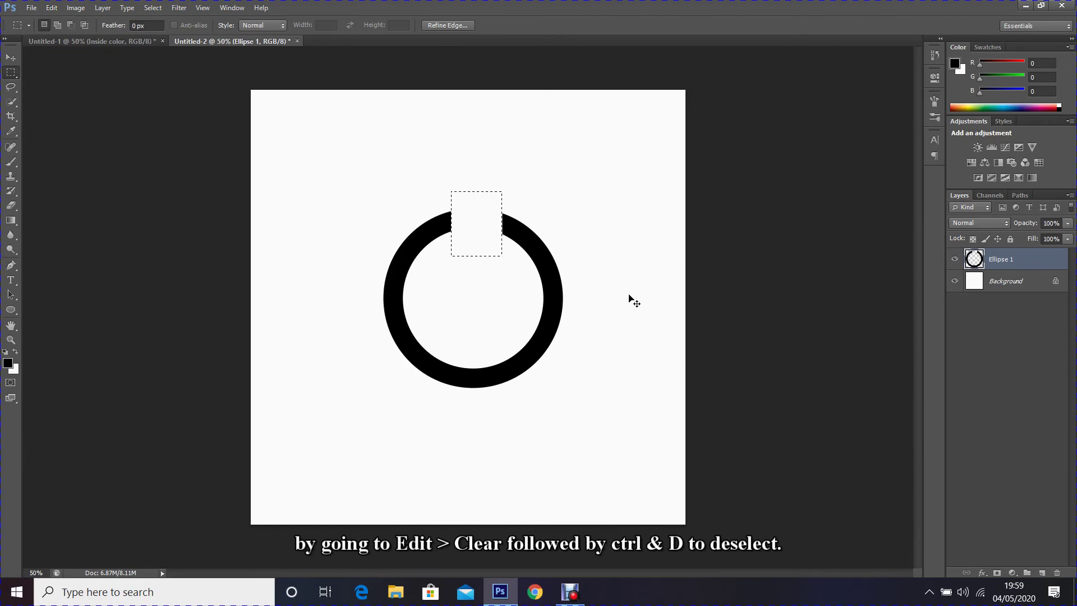
{"action": "key", "text": "ctrl+d"}
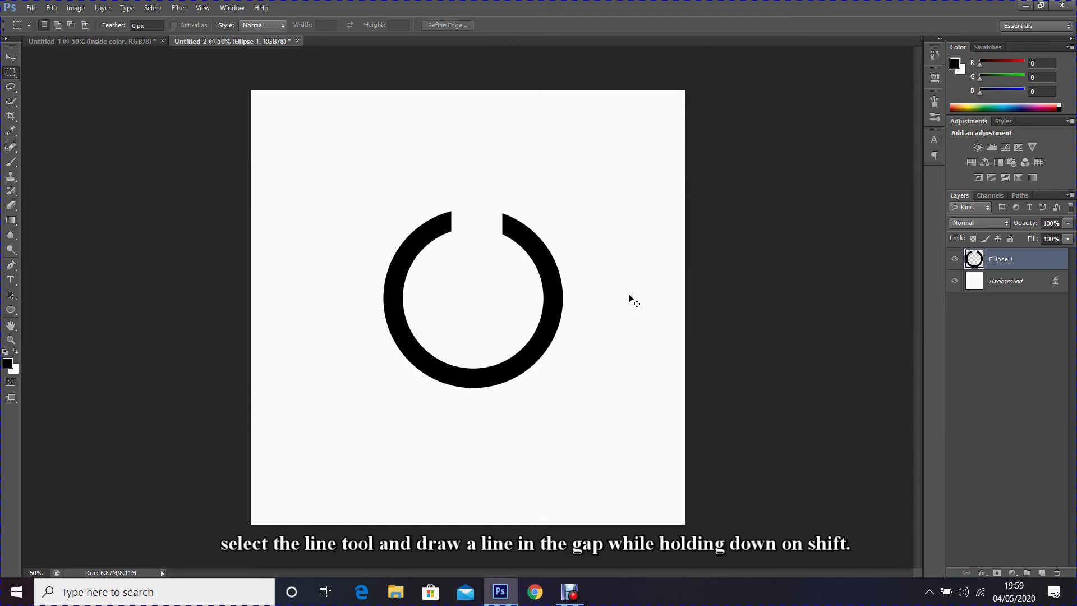
- Draw a vertical line about 188 px long in the ring's gap with the Line tool
{"action": "left_click", "coordinate": [15, 312]}
{"action": "left_click", "coordinate": [62, 352]}
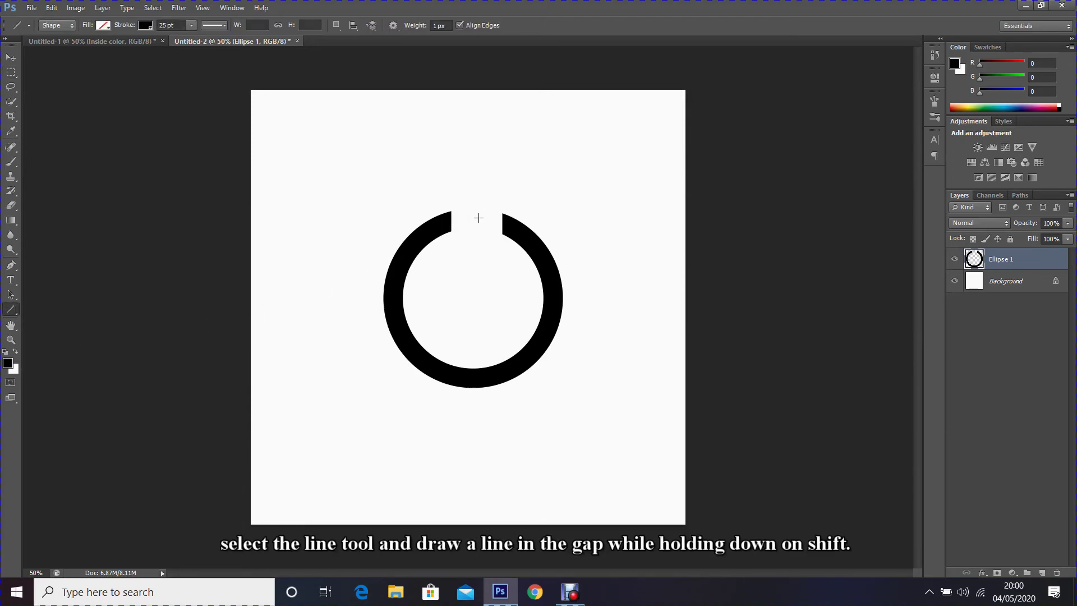
{"action": "left_click_drag", "start_coordinate": [469, 193], "coordinate": [481, 246]}
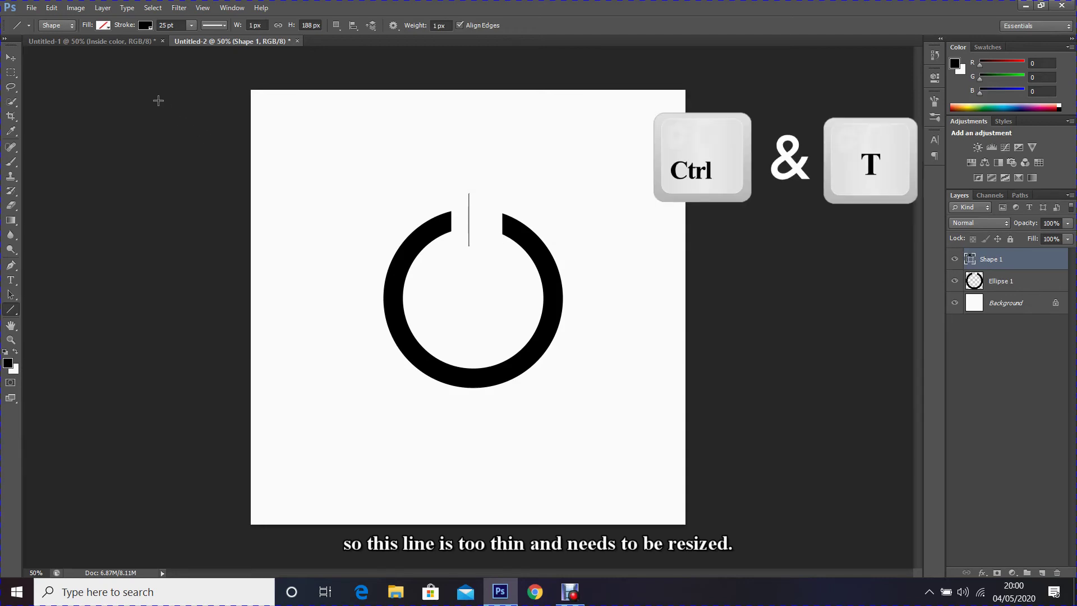
- Widen the line to about 63 px with Free Transform and move it down until its upper end aligns with the ring's top
{"action": "key", "text": "ctrl+t"}
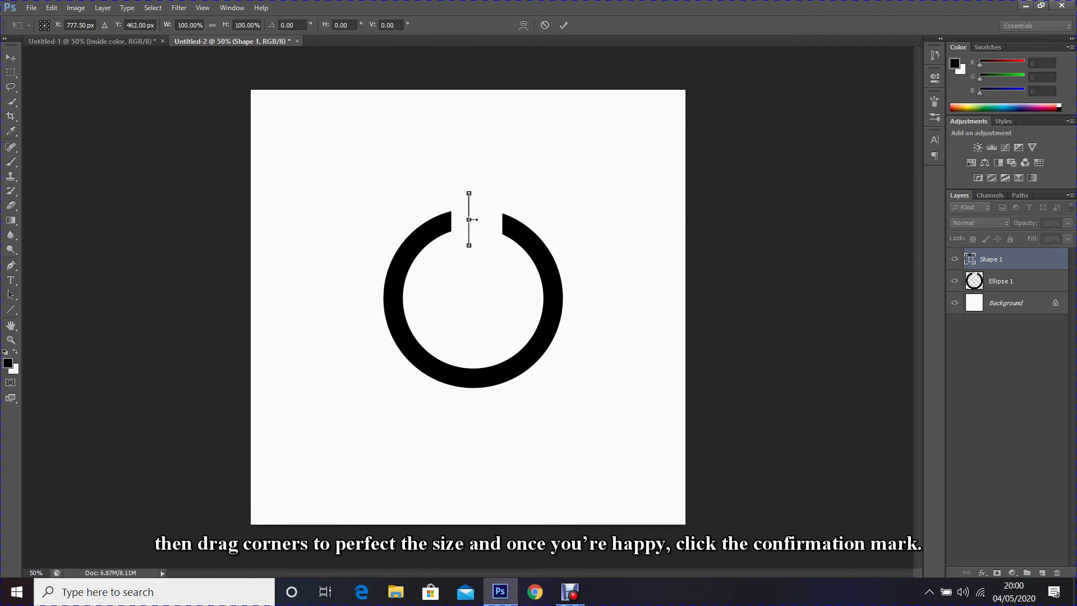
{"action": "left_click_drag", "start_coordinate": [475, 221], "coordinate": [487, 219]}
{"action": "left_click", "coordinate": [564, 25]}
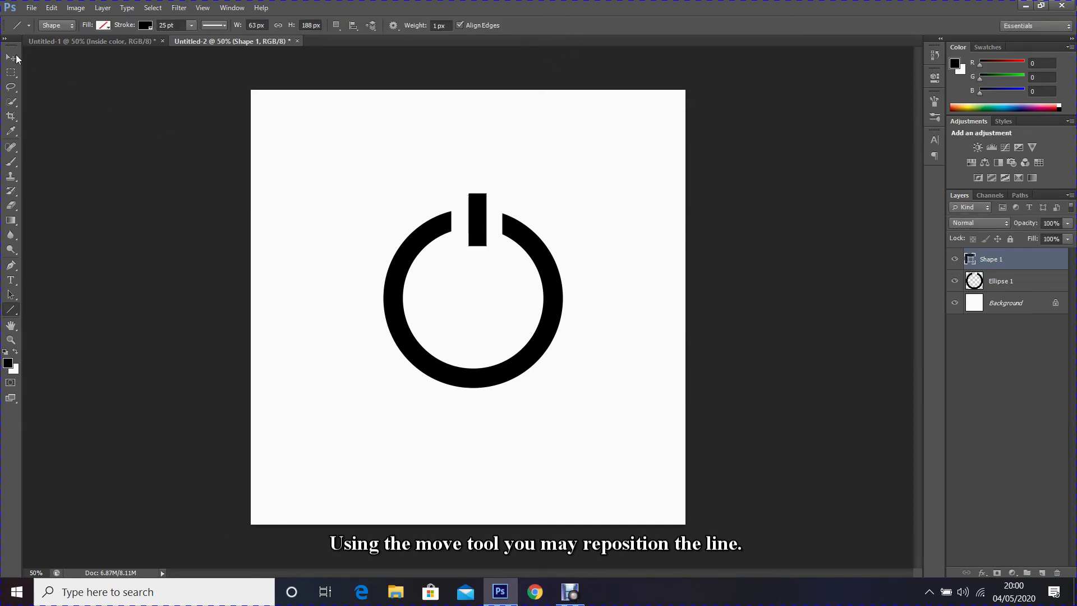
{"action": "key", "text": "v"}
{"action": "key", "text": "shift+Down"}
{"action": "left_click_drag", "start_coordinate": [539, 296], "coordinate": [538, 308]}
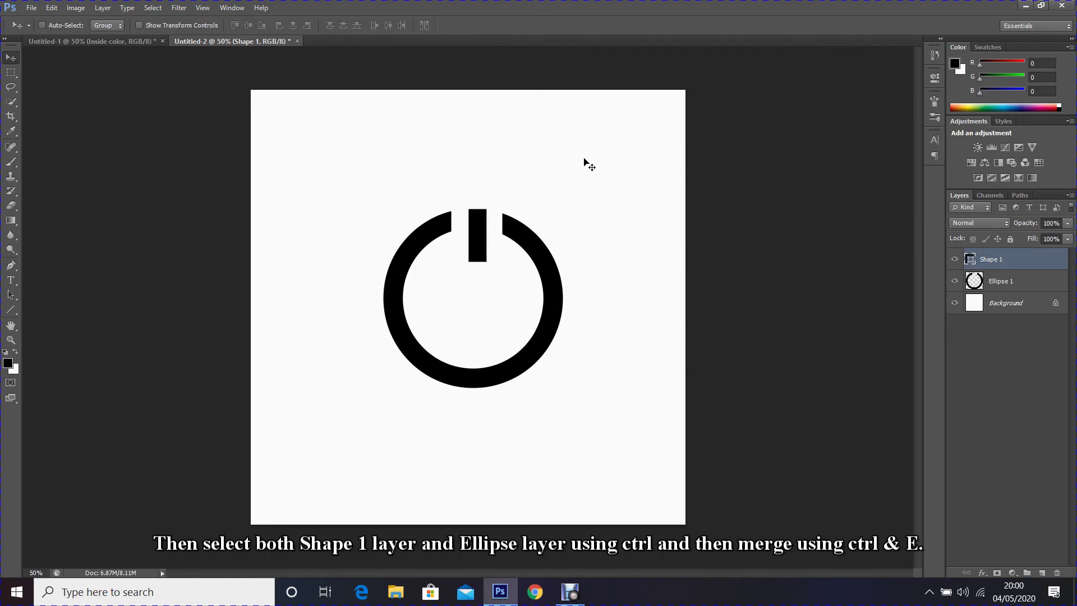
- Merge the Shape 1 and Ellipse 1 layers and place the power symbol on the red button in the Untitled-1 document
{"action": "left_click", "coordinate": [1027, 286], "text": "ctrl"}
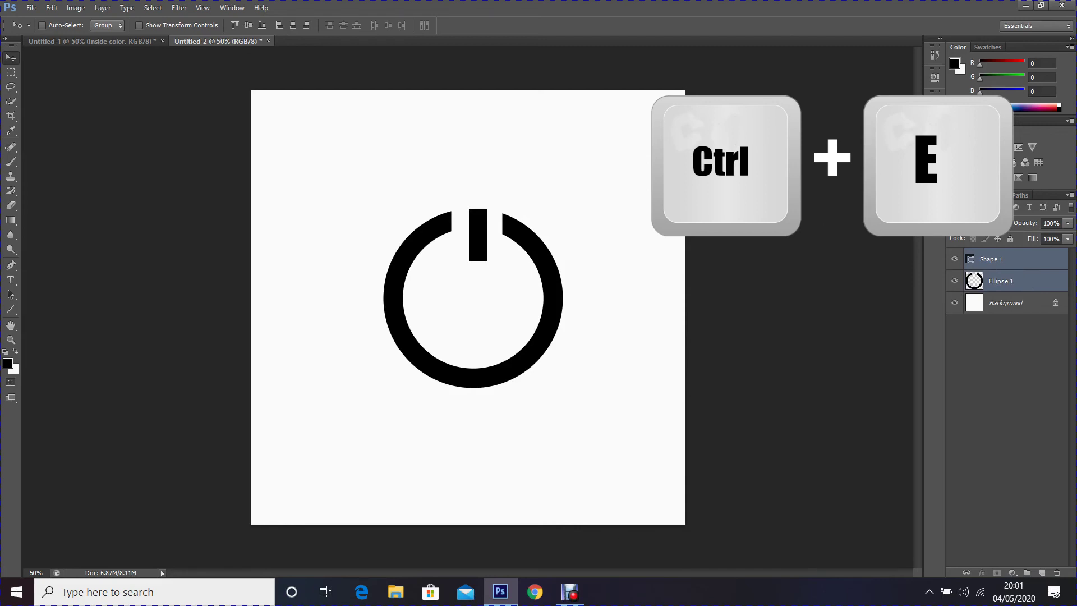
{"action": "key", "text": "ctrl+e"}
{"action": "left_click_drag", "start_coordinate": [548, 284], "coordinate": [514, 295]}
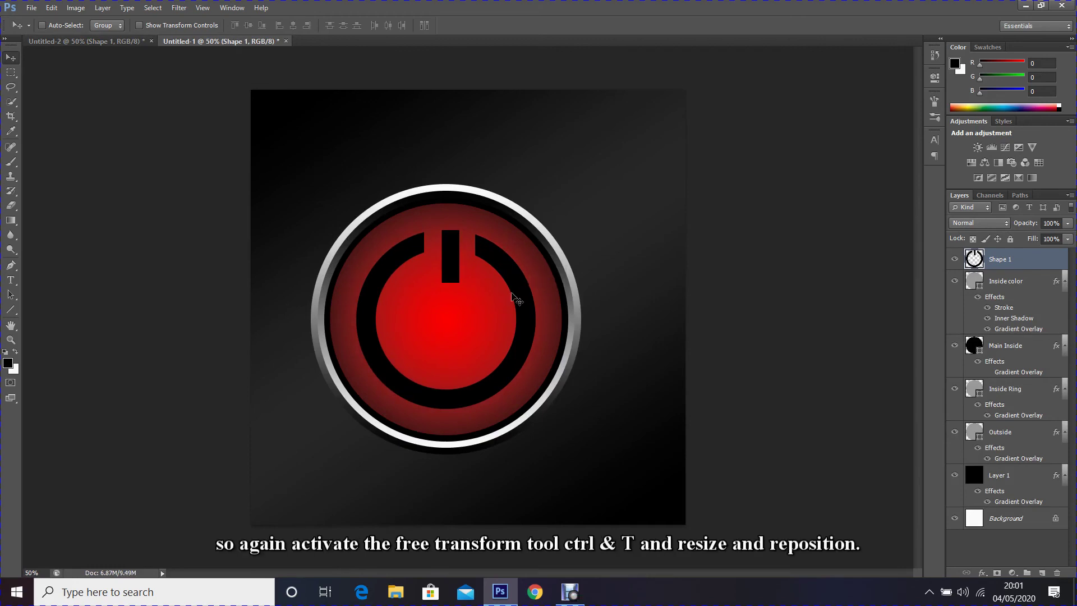
- Scale the power symbol down with Free Transform, centre it on the red circle and apply the transformation
{"action": "key", "text": "ctrl+t"}
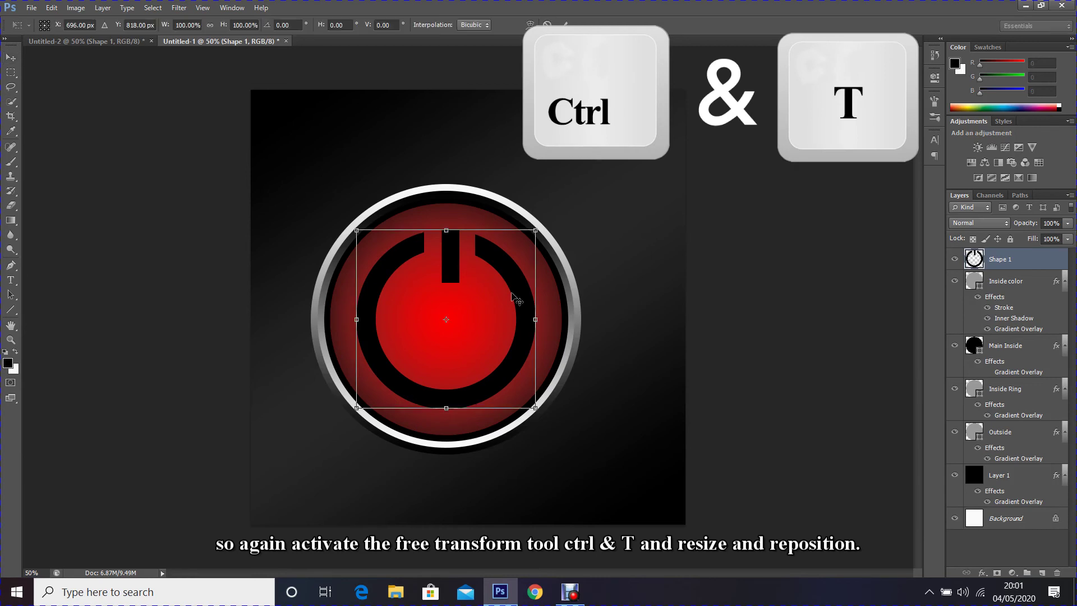
{"action": "left_click_drag", "start_coordinate": [533, 232], "coordinate": [523, 248]}
{"action": "mouse_move", "coordinate": [449, 276]}
{"action": "left_mouse_down"}
{"action": "mouse_move", "coordinate": [450, 291]}
{"action": "mouse_move", "coordinate": [449, 276]}
{"action": "left_mouse_up"}
{"action": "left_click", "coordinate": [563, 25]}
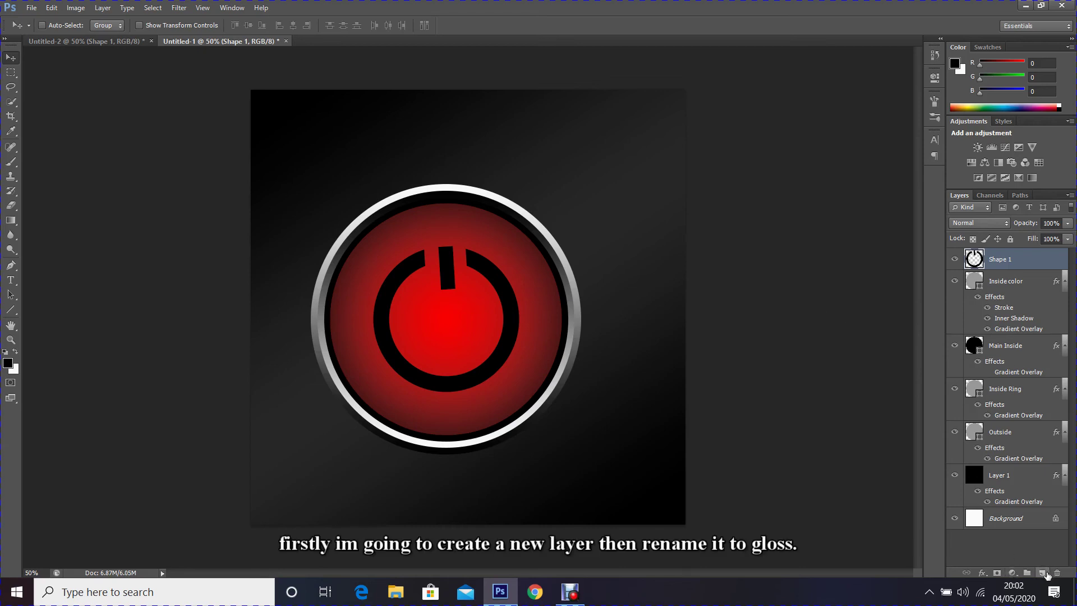
- Create a new layer above the power symbol and rename it Gloss
{"action": "left_click", "coordinate": [1044, 573]}
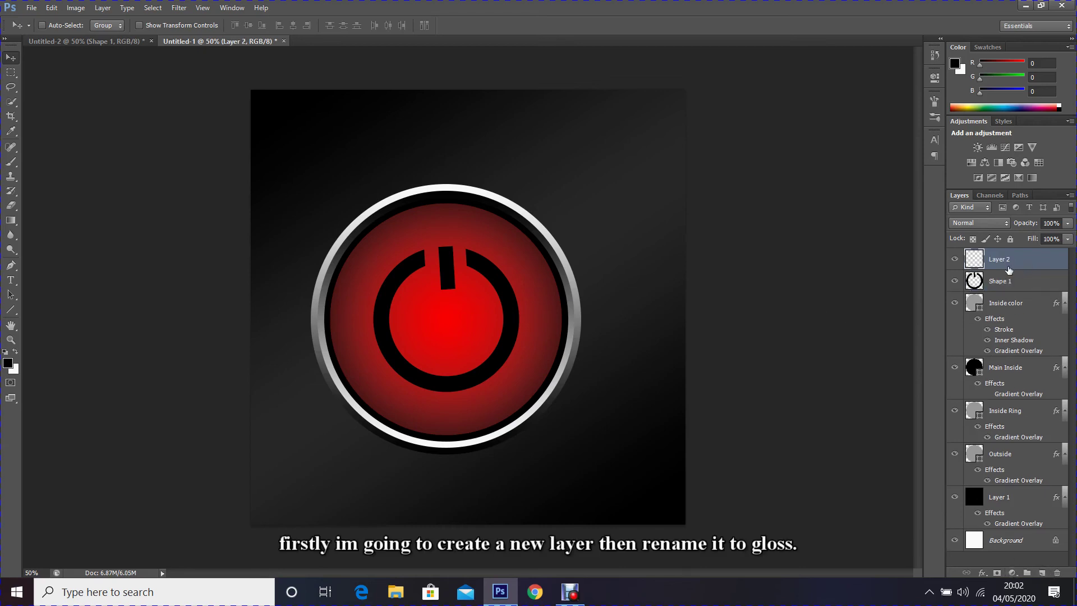
{"action": "double_click", "coordinate": [1009, 261]}
{"action": "type", "text": "Gloss"}
{"action": "key", "text": "Return"}
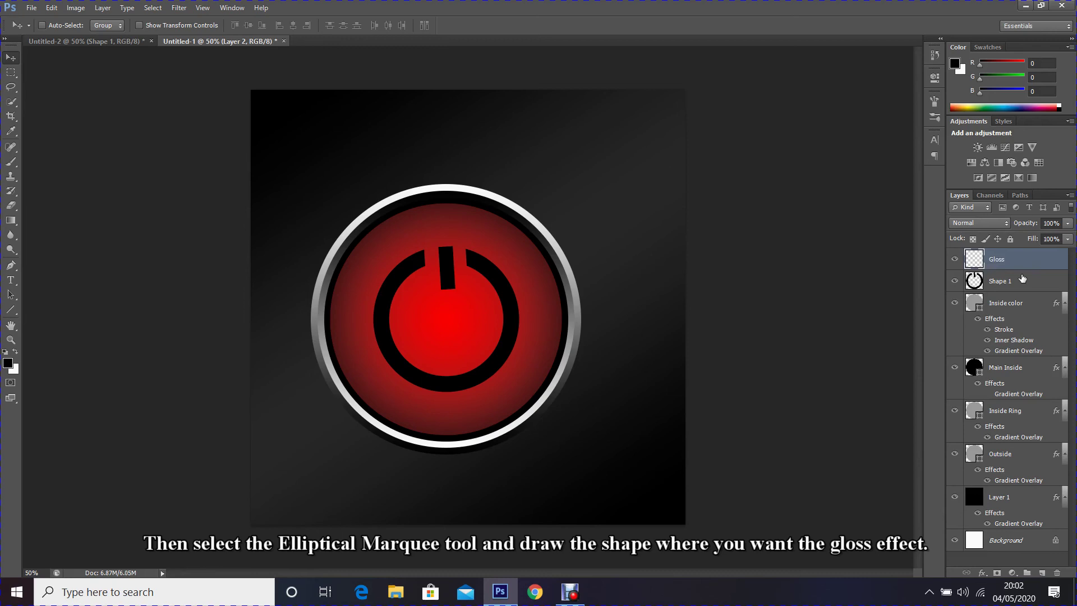
- Select an ellipse over the button's upper half and fill it downward with a white Foreground to Transparent linear gradient on the Gloss layer
{"action": "left_click_drag", "start_coordinate": [11, 72], "coordinate": [72, 87]}
{"action": "left_click_drag", "start_coordinate": [340, 181], "coordinate": [577, 344]}
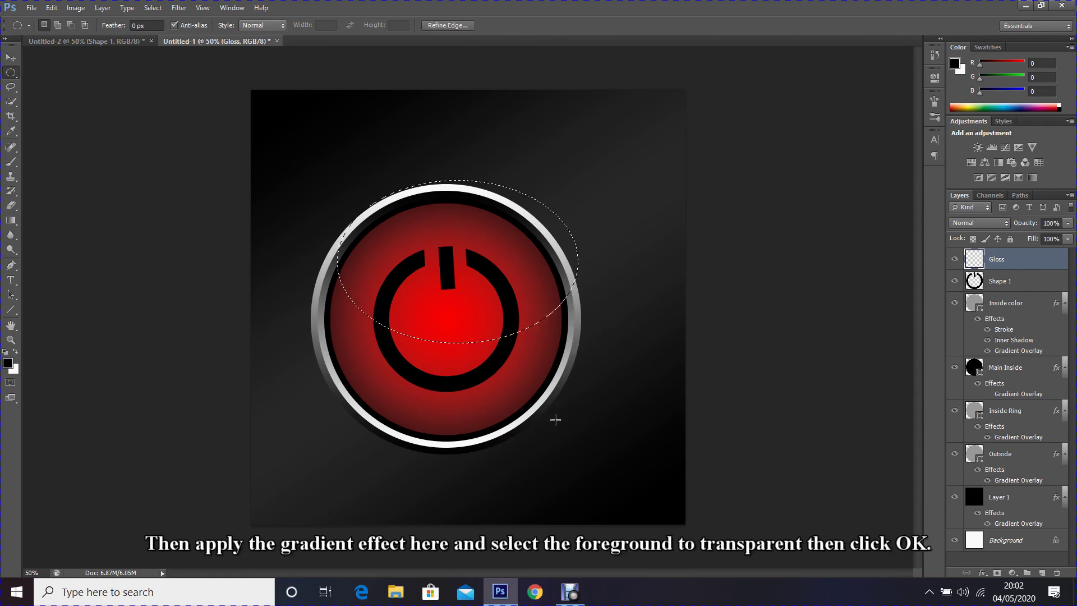
{"action": "left_click", "coordinate": [8, 224]}
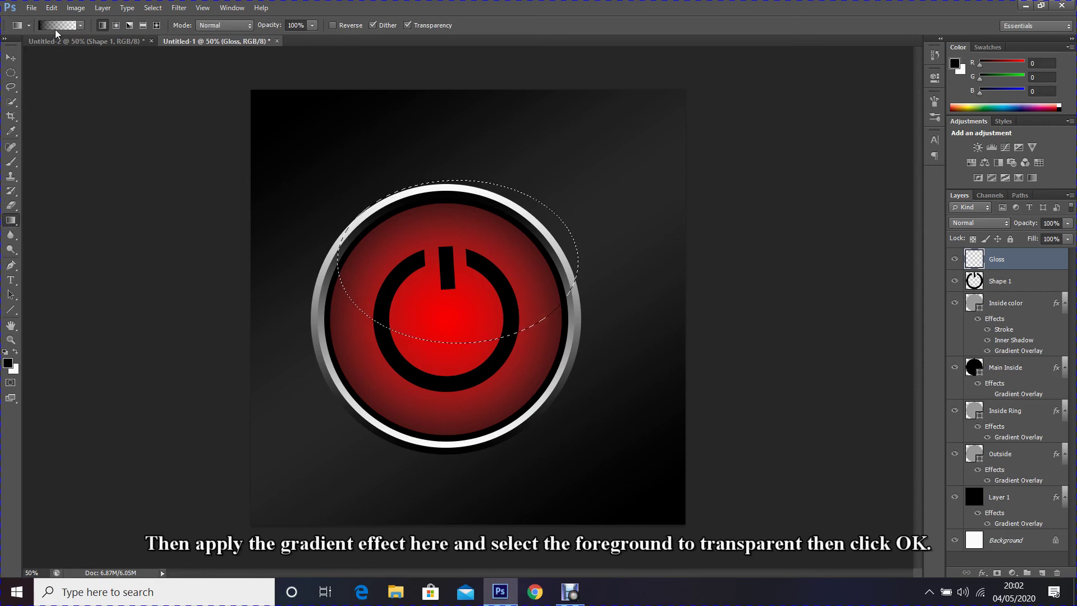
{"action": "left_click", "coordinate": [58, 26]}
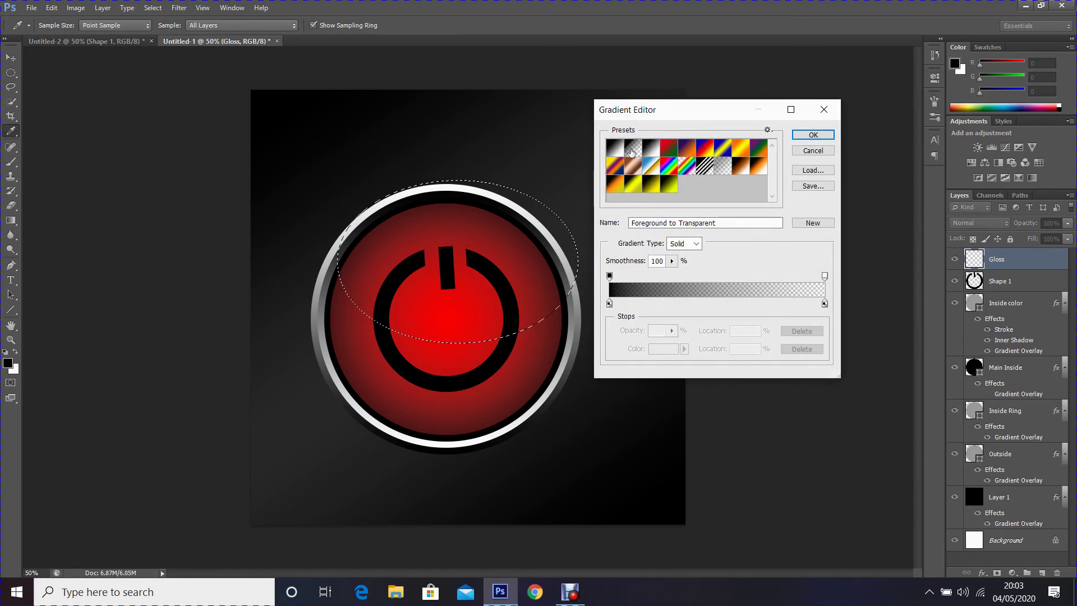
{"action": "left_click", "coordinate": [814, 135]}
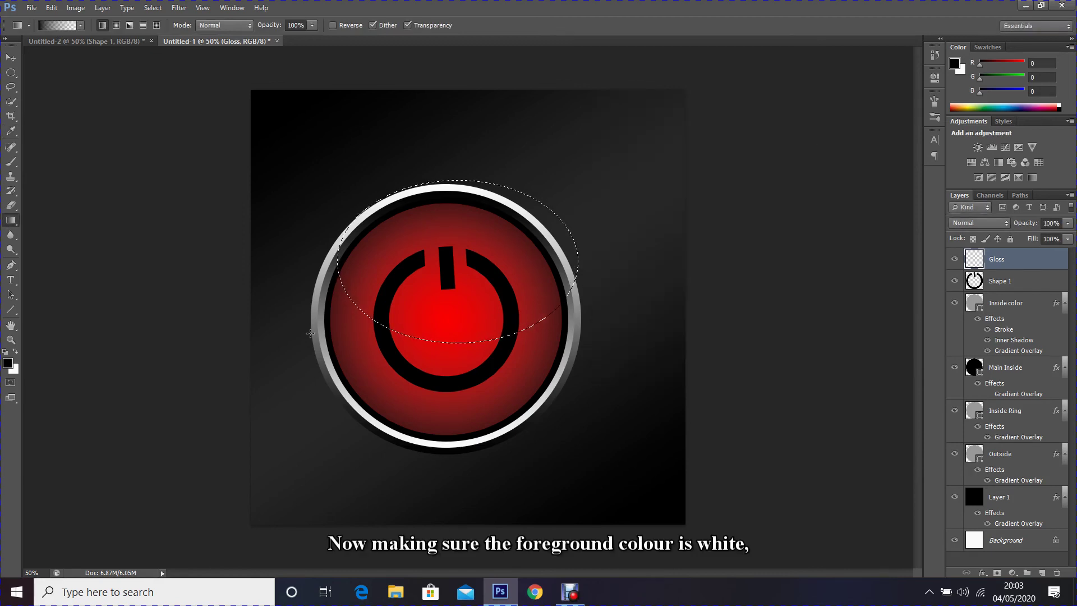
{"action": "left_click", "coordinate": [16, 352]}
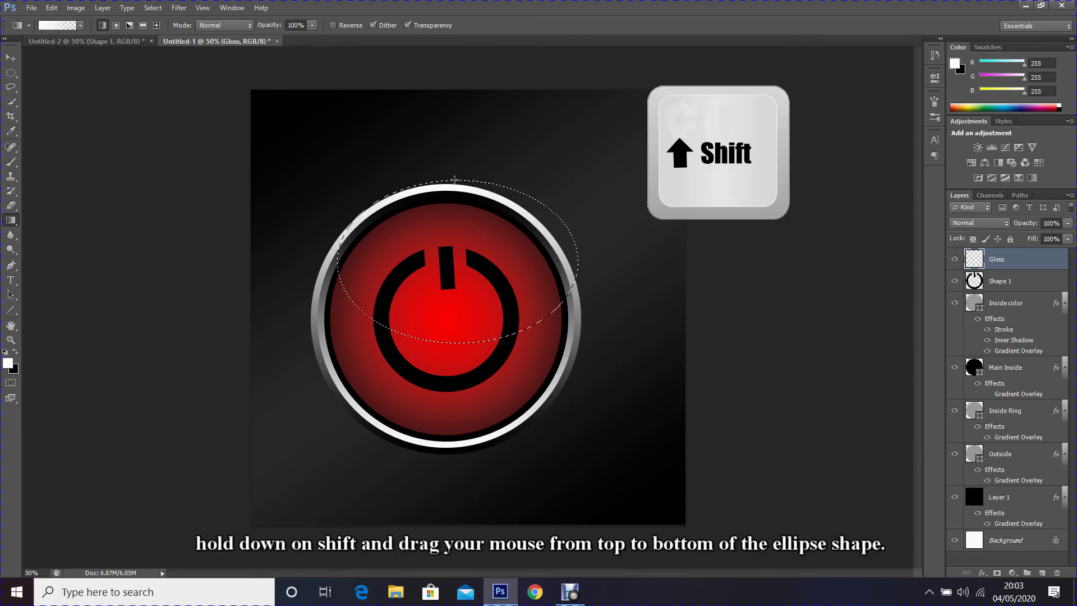
{"action": "left_click_drag", "start_coordinate": [435, 342], "coordinate": [436, 343]}
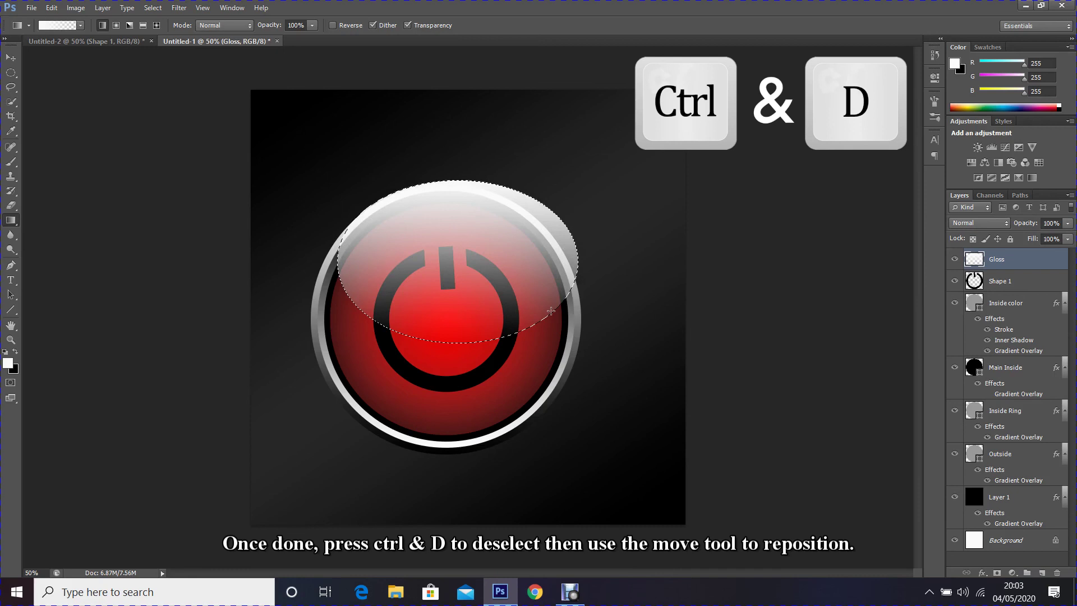
- Deselect the ellipse and move the gloss slightly down and left so it centres over the button's upper half
{"action": "key", "text": "ctrl+d"}
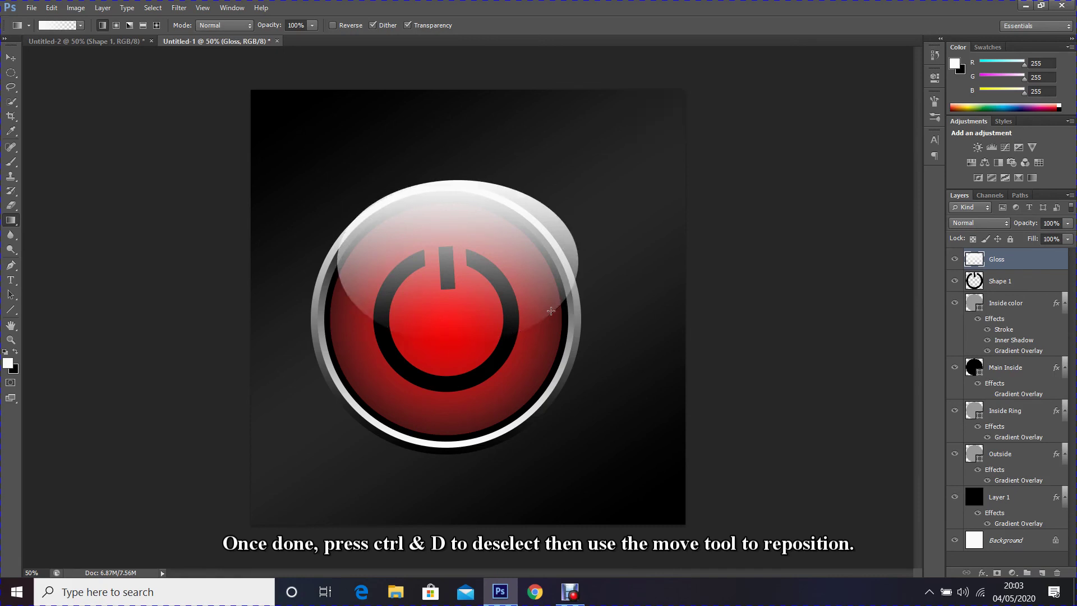
{"action": "left_click", "coordinate": [10, 58]}
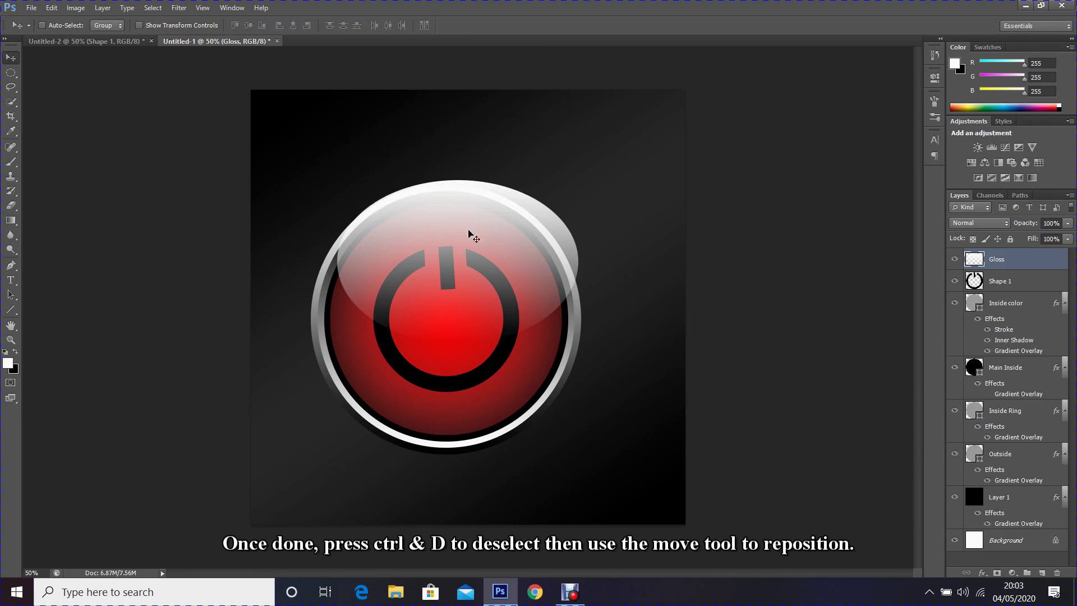
{"action": "left_click_drag", "start_coordinate": [469, 236], "coordinate": [462, 243]}
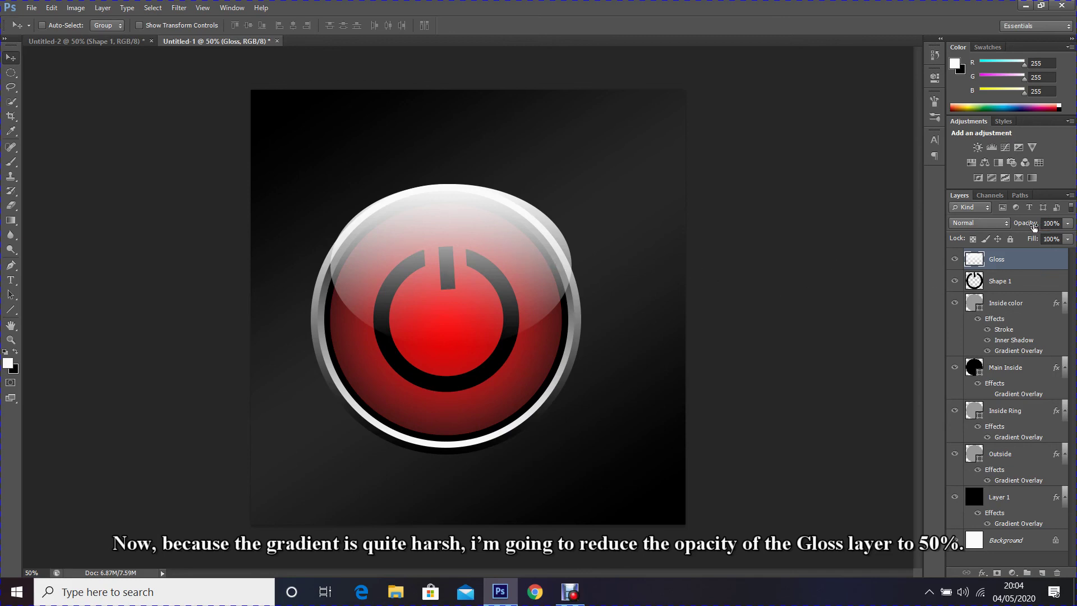
- Set the Gloss layer's opacity to 50% and mask it to the outline of the Inside color circle
{"action": "left_click", "coordinate": [1051, 223]}
{"action": "type", "text": "50"}
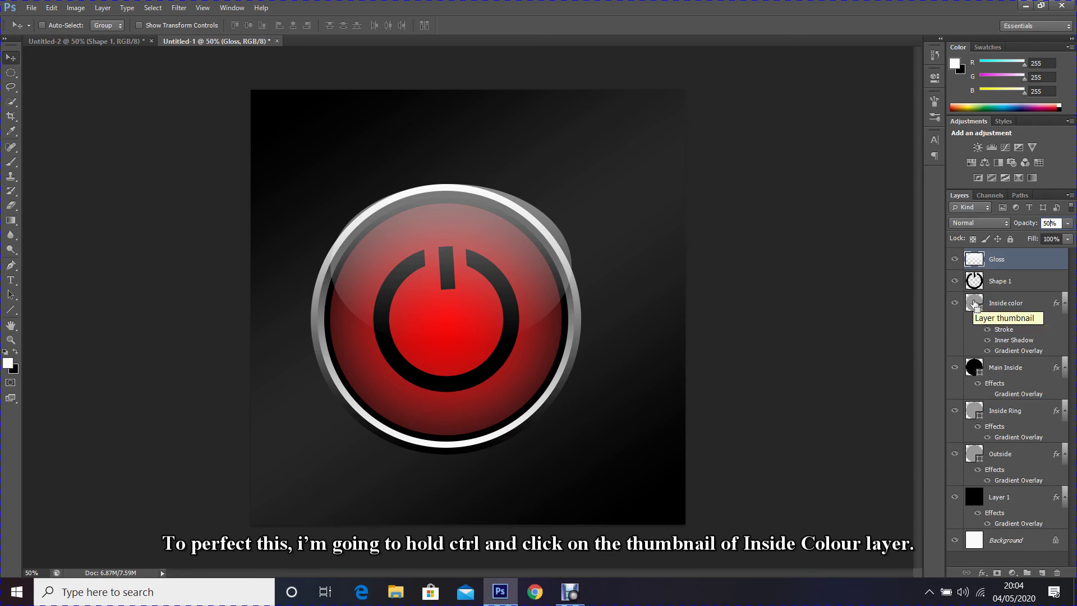
{"action": "left_click", "coordinate": [976, 306], "text": "ctrl"}
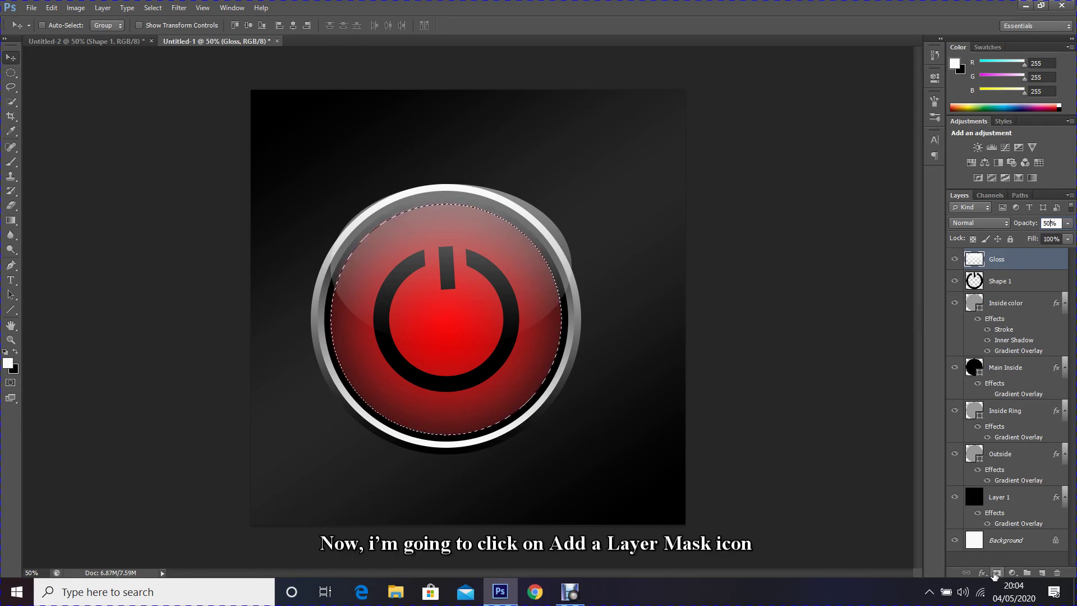
{"action": "left_click", "coordinate": [995, 573]}
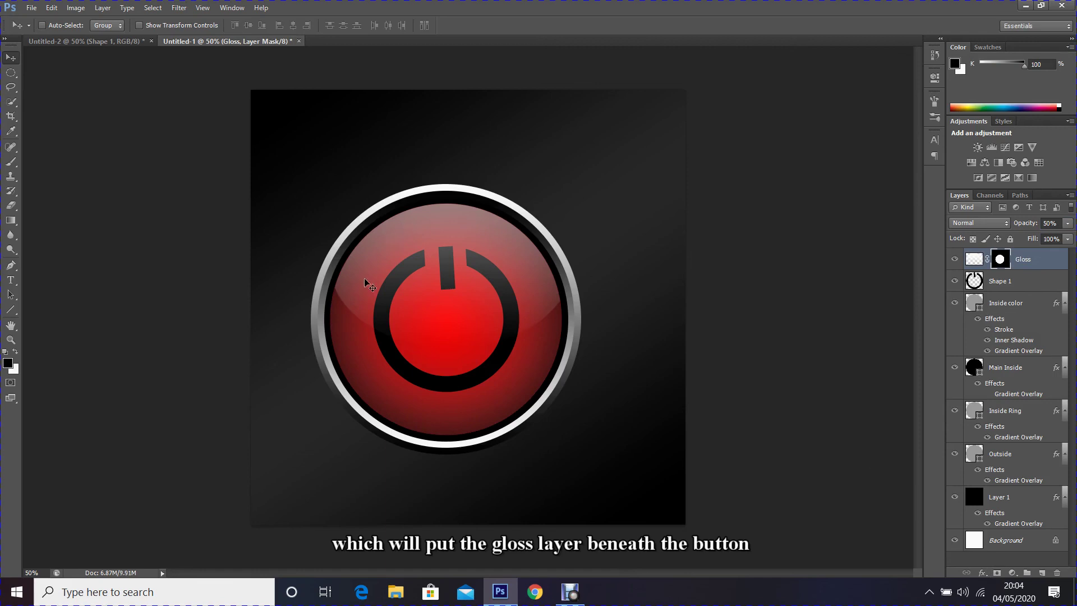